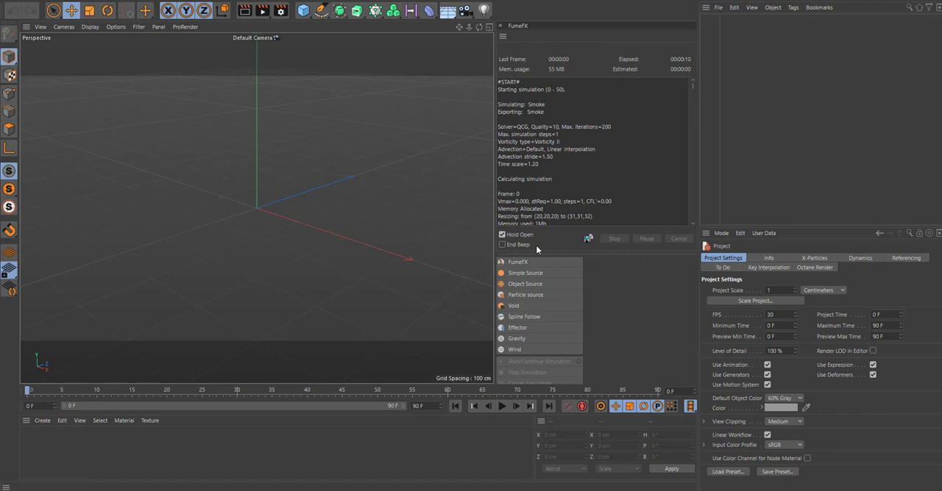
Add a FumeFX container and a Simple Source raised slightly on Y as its emitter
{"action": "left_click", "coordinate": [517, 261]}
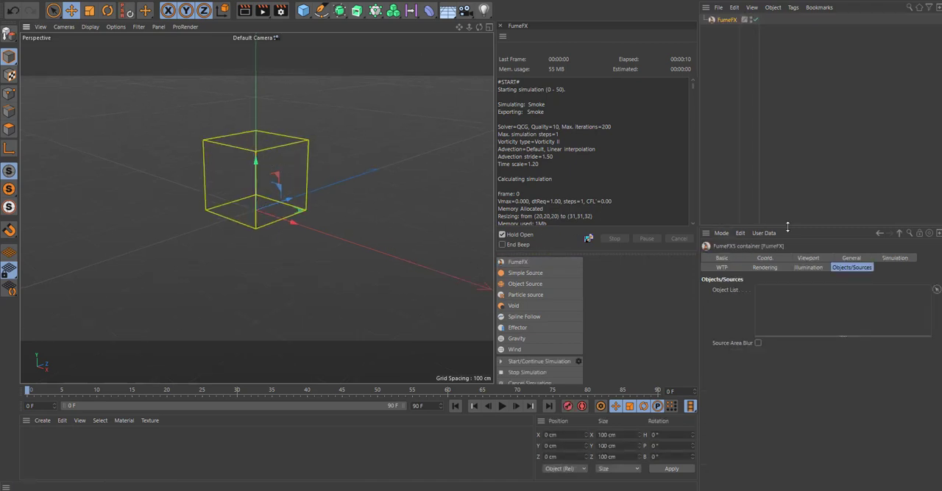
{"action": "scroll", "coordinate": [405, 263], "scroll_direction": "up", "scroll_amount": 2}
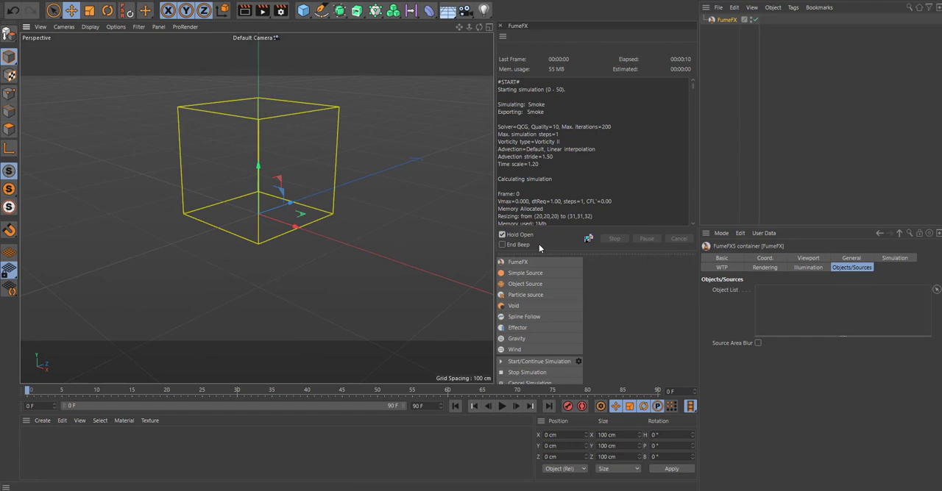
{"action": "left_click", "coordinate": [524, 273]}
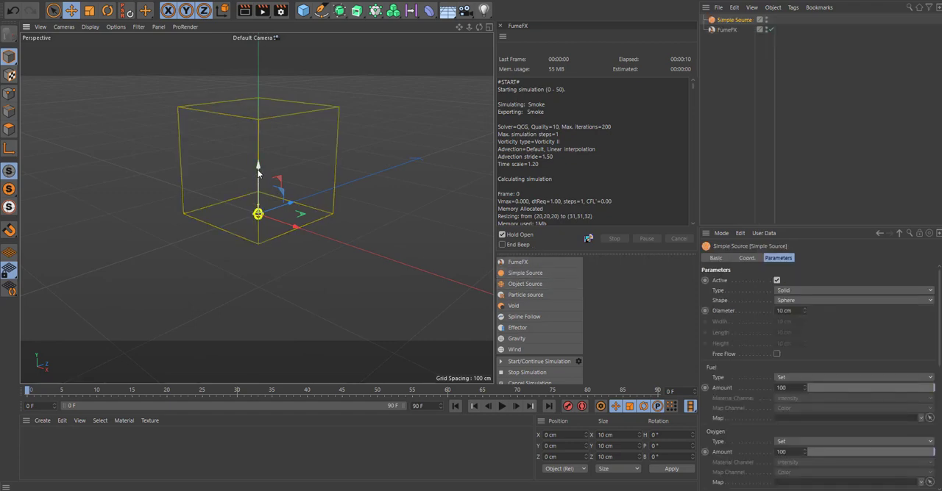
{"action": "left_click_drag", "start_coordinate": [258, 170], "coordinate": [259, 163]}
{"action": "scroll", "coordinate": [258, 168], "scroll_direction": "up", "scroll_amount": 1}
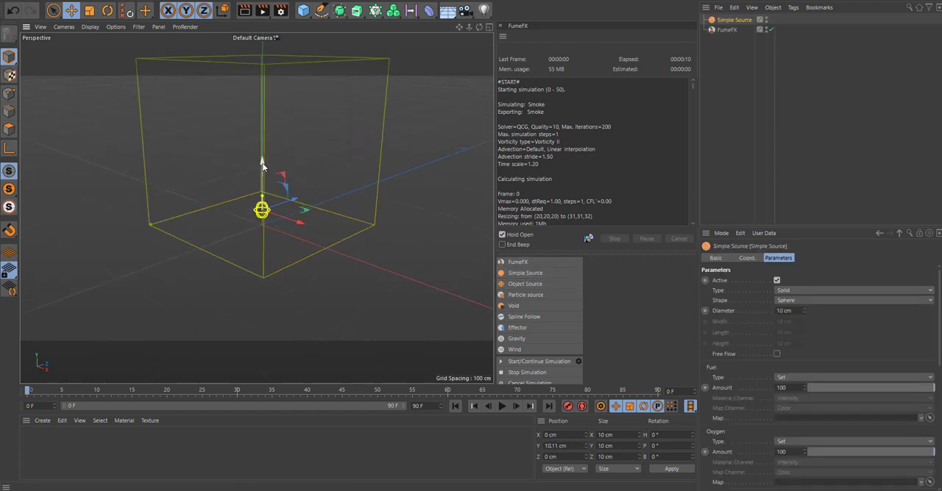
{"action": "left_click", "coordinate": [727, 30]}
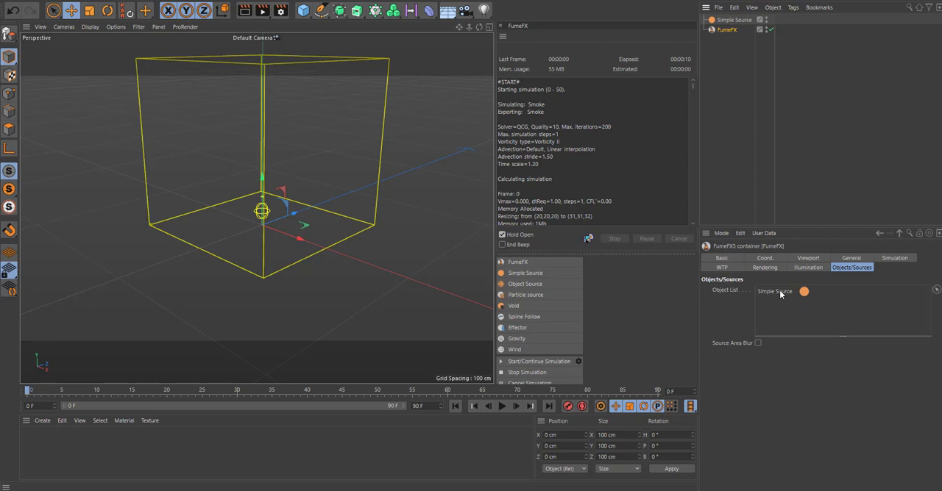
Enable the GPU viewport preview of the simulation at quality 4
{"action": "left_click", "coordinate": [809, 258]}
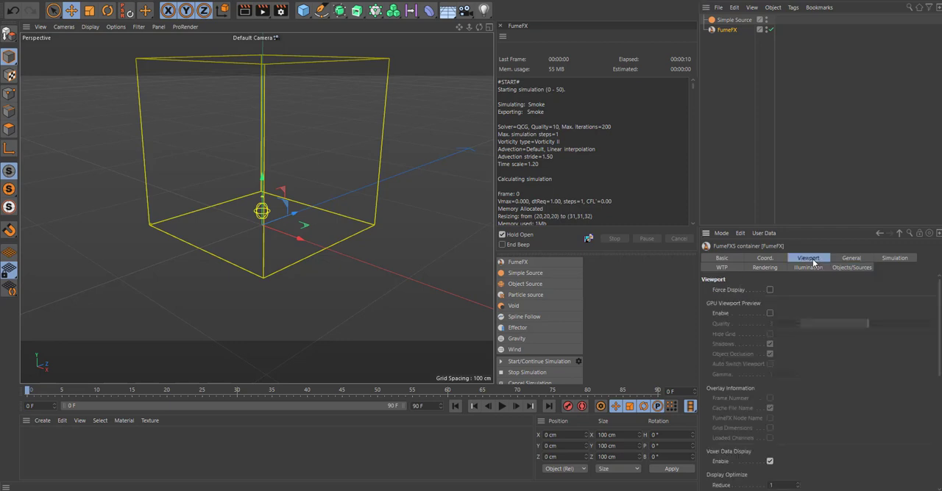
{"action": "left_click", "coordinate": [770, 313]}
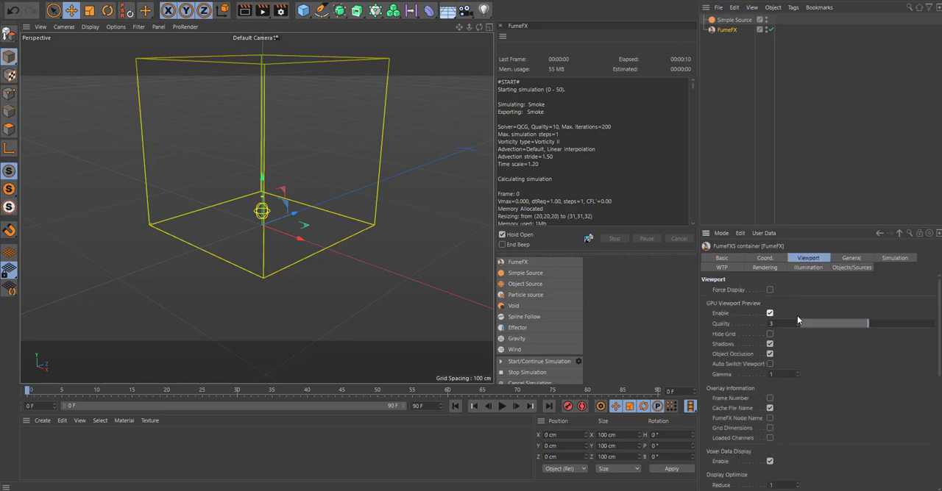
{"action": "left_click_drag", "start_coordinate": [852, 322], "coordinate": [897, 323]}
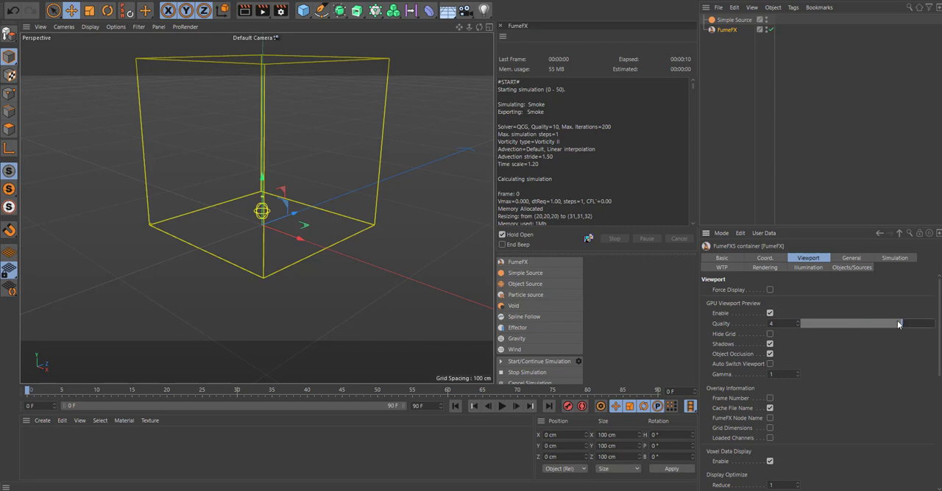
Set End Frame, Play To and the scene timeline end to frame 50
{"action": "left_click", "coordinate": [851, 258]}
{"action": "scroll", "coordinate": [861, 305], "scroll_direction": "down", "scroll_amount": 5}
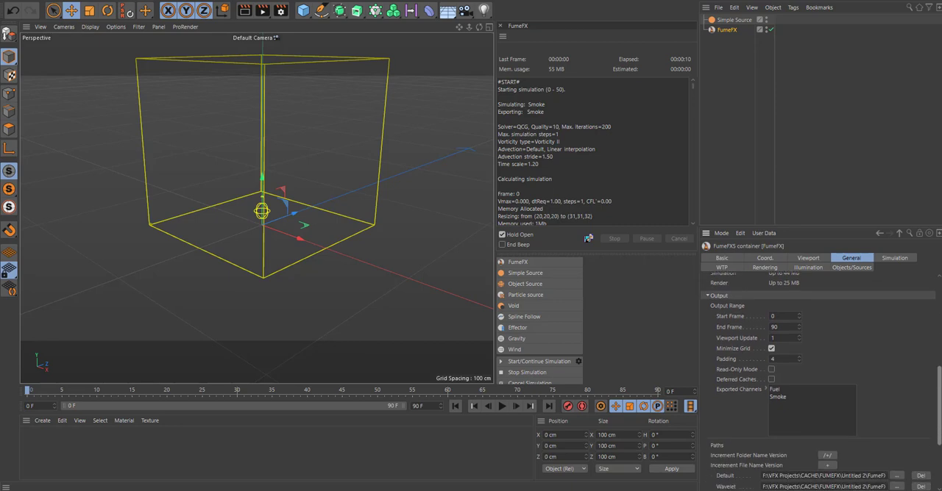
{"action": "scroll", "coordinate": [862, 305], "scroll_direction": "down", "scroll_amount": 1}
{"action": "scroll", "coordinate": [788, 337], "scroll_direction": "up", "scroll_amount": 1}
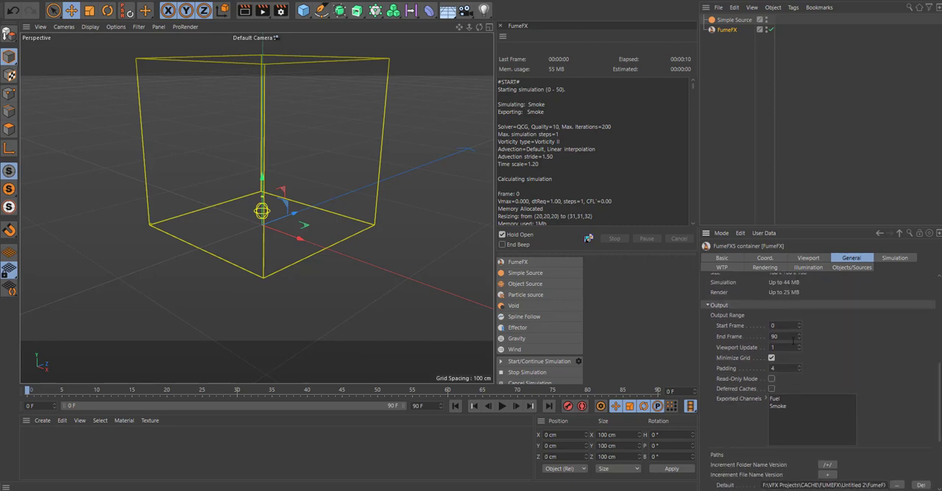
{"action": "double_click", "coordinate": [777, 336]}
{"action": "type", "text": "50"}
{"action": "key", "text": "Return"}
{"action": "scroll", "coordinate": [809, 405], "scroll_direction": "down", "scroll_amount": 4}
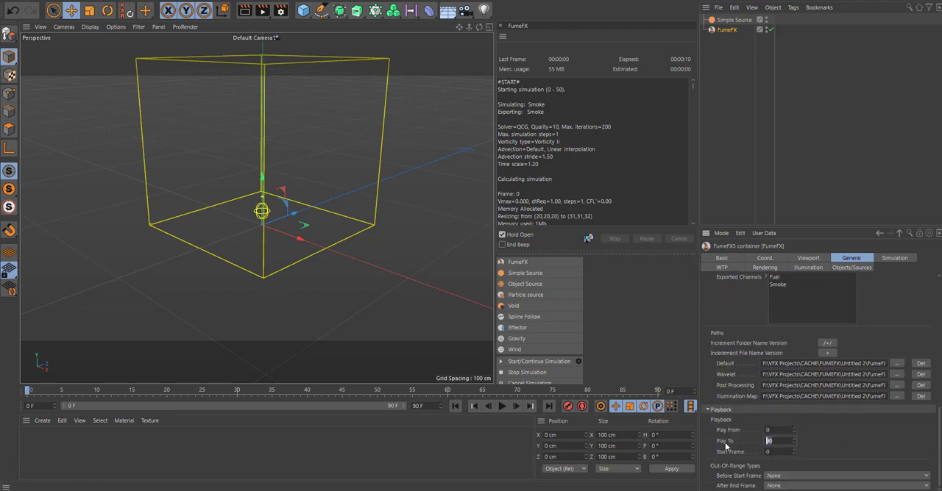
{"action": "type", "text": "0"}
{"action": "key", "text": "Return"}
{"action": "double_click", "coordinate": [415, 406]}
{"action": "type", "text": "50"}
{"action": "key", "text": "Return"}
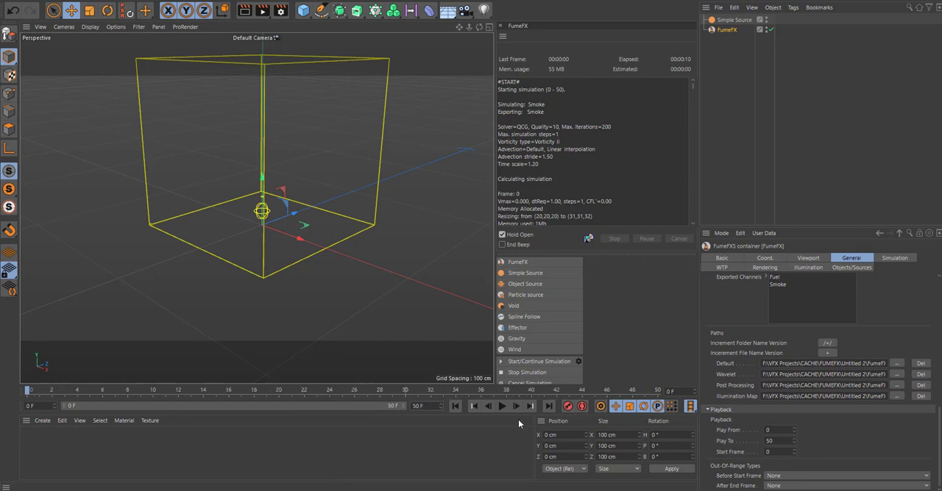
{"action": "scroll", "coordinate": [844, 456], "scroll_direction": "up", "scroll_amount": 2}
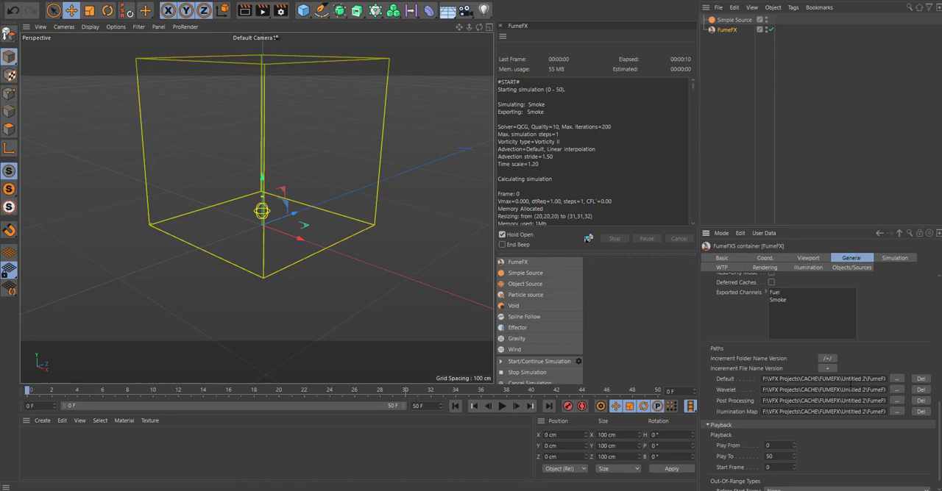
Save the default cache into Desktop\FUME_VDB and change its path extension to .vdb
{"action": "left_click", "coordinate": [897, 379]}
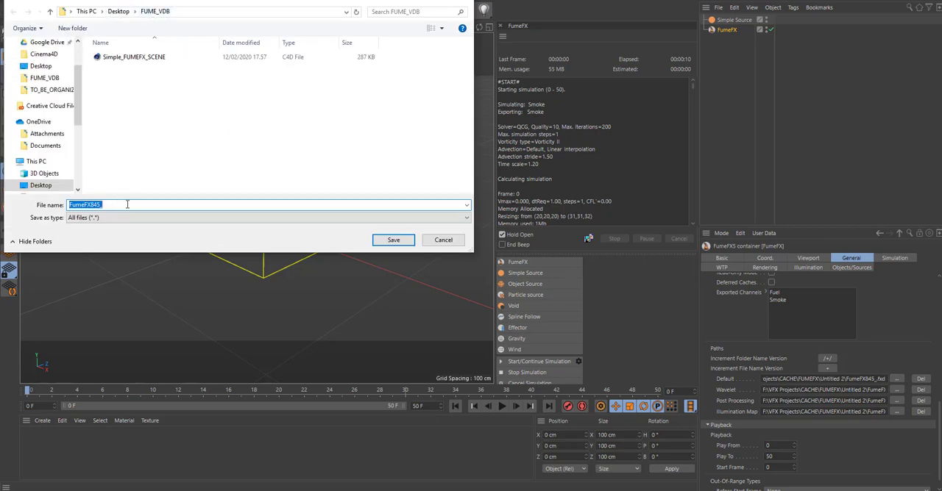
{"action": "left_click", "coordinate": [104, 205]}
{"action": "left_click", "coordinate": [393, 240]}
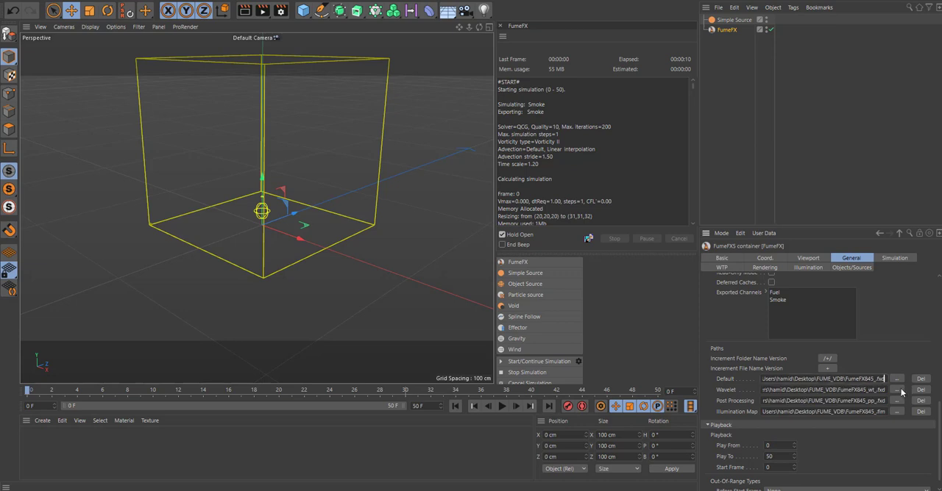
{"action": "key", "text": "BackSpace"}
{"action": "key", "text": "BackSpace"}
{"action": "key", "text": "BackSpace"}
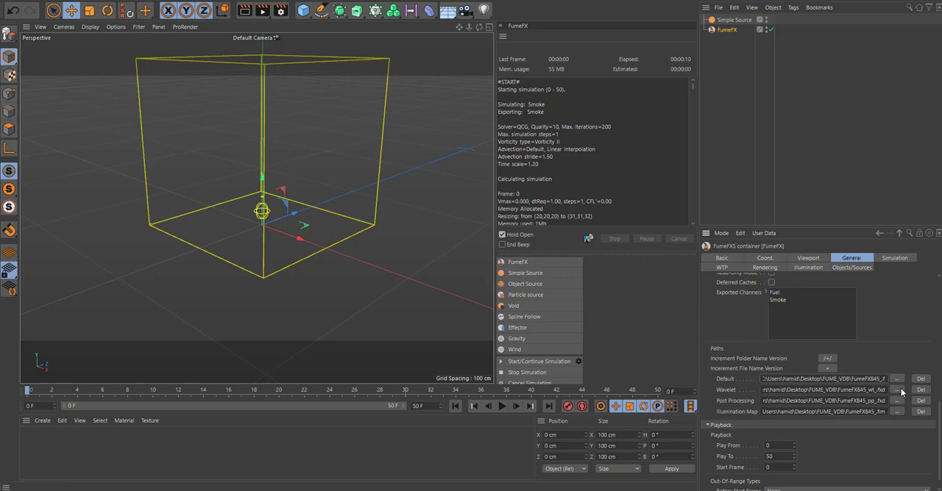
{"action": "key", "text": "BackSpace"}
{"action": "type", "text": ".vdb"}
{"action": "key", "text": "Return"}
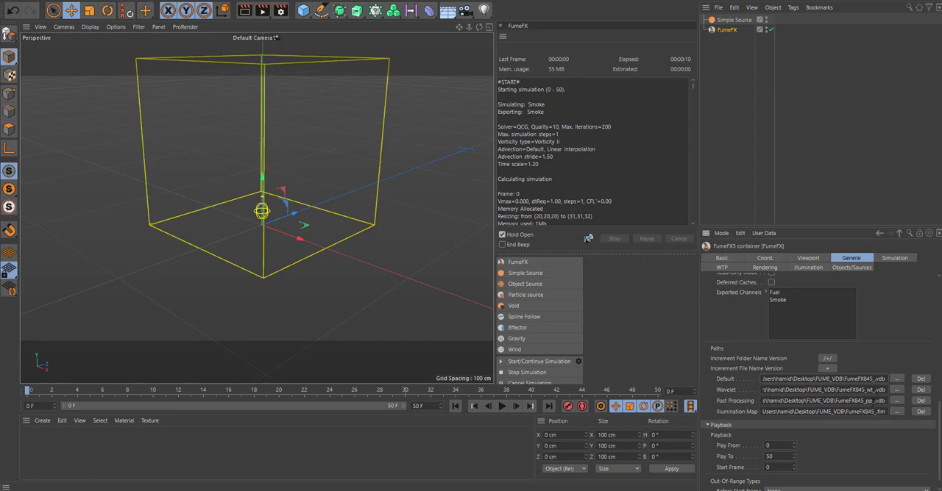
{"action": "left_click_drag", "start_coordinate": [938, 421], "coordinate": [938, 323]}
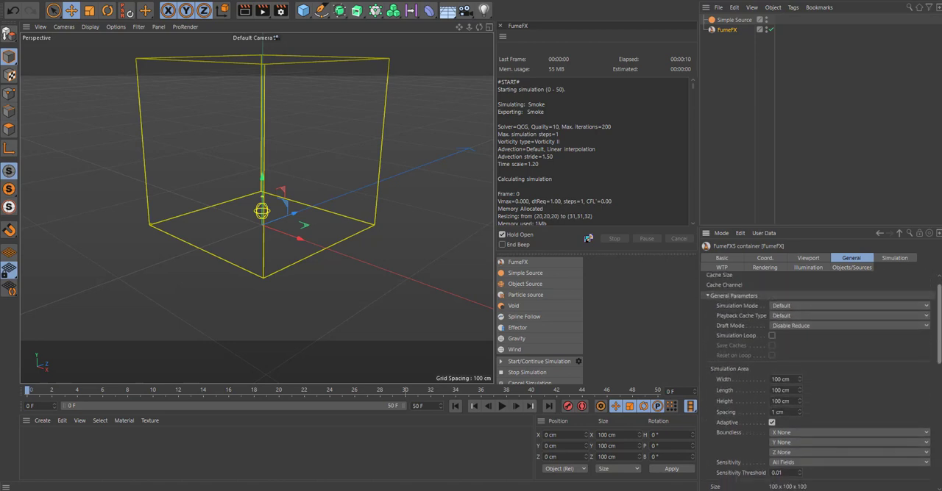
{"action": "scroll", "coordinate": [846, 368], "scroll_direction": "up", "scroll_amount": 2}
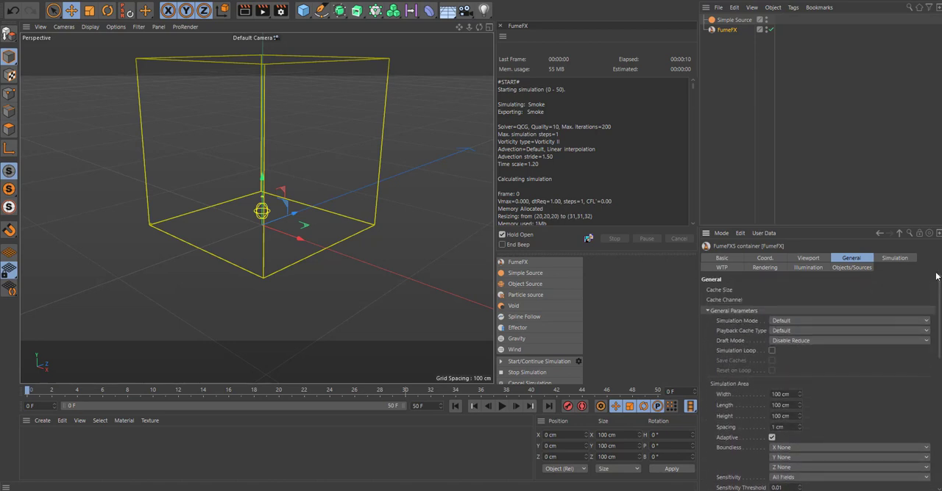
In Simulation settings set advection stride 1.5 and lower vorticity strength to 0.6
{"action": "left_click", "coordinate": [894, 257]}
{"action": "left_click", "coordinate": [881, 311]}
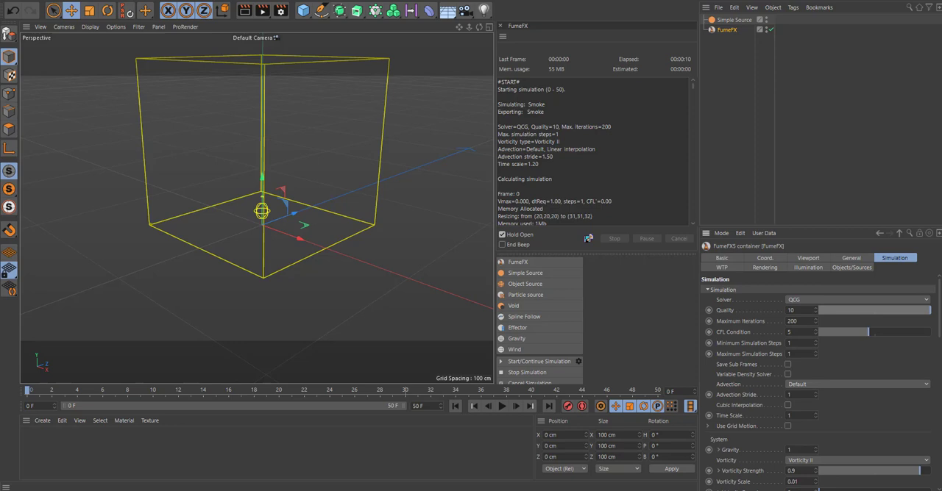
{"action": "scroll", "coordinate": [846, 353], "scroll_direction": "down", "scroll_amount": 3}
{"action": "scroll", "coordinate": [843, 296], "scroll_direction": "down", "scroll_amount": 2}
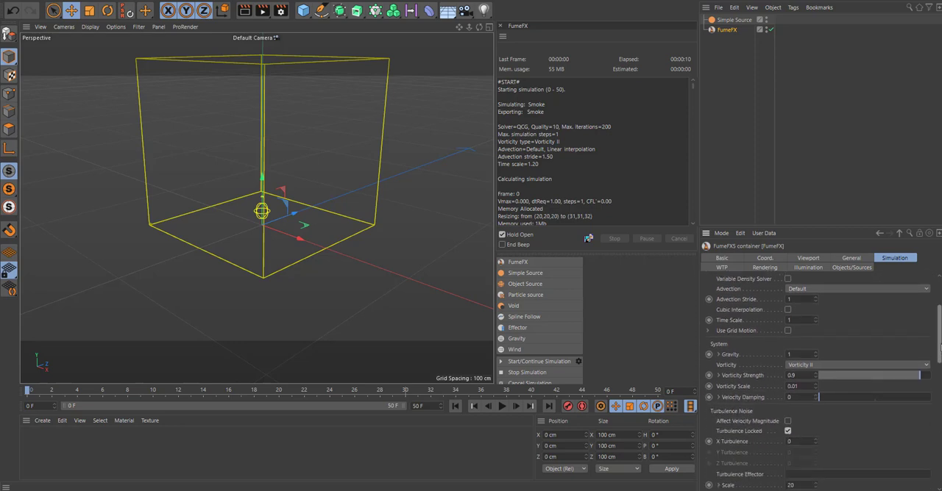
{"action": "left_click", "coordinate": [795, 293]}
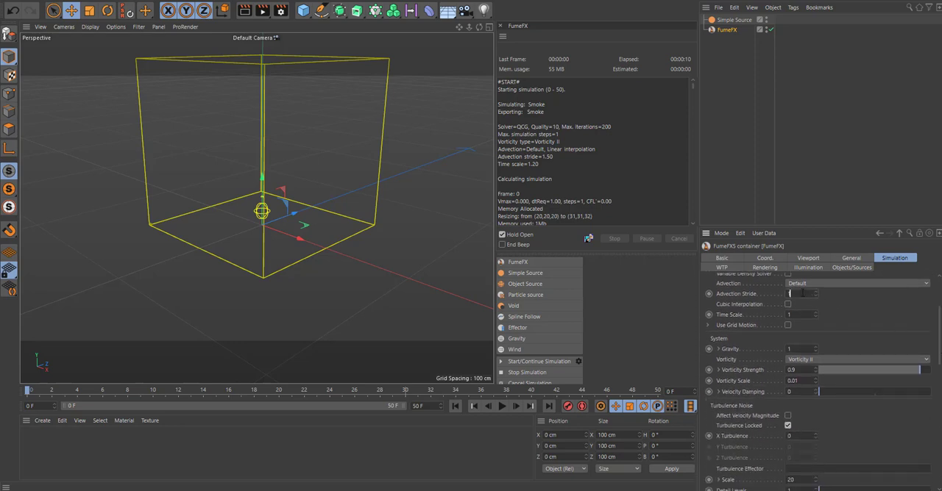
{"action": "type", "text": "8"}
{"action": "type", "text": ".5"}
{"action": "key", "text": "Return"}
{"action": "scroll", "coordinate": [929, 356], "scroll_direction": "down", "scroll_amount": 3}
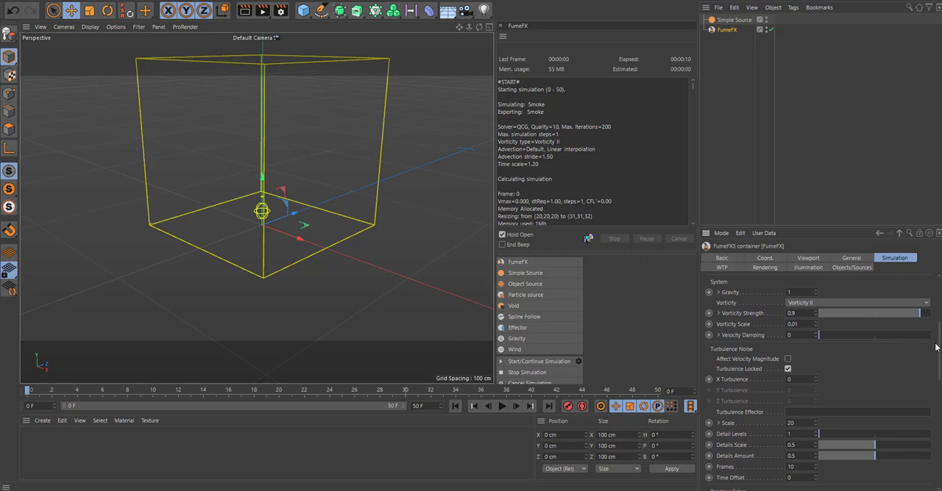
{"action": "scroll", "coordinate": [933, 331], "scroll_direction": "up", "scroll_amount": 4}
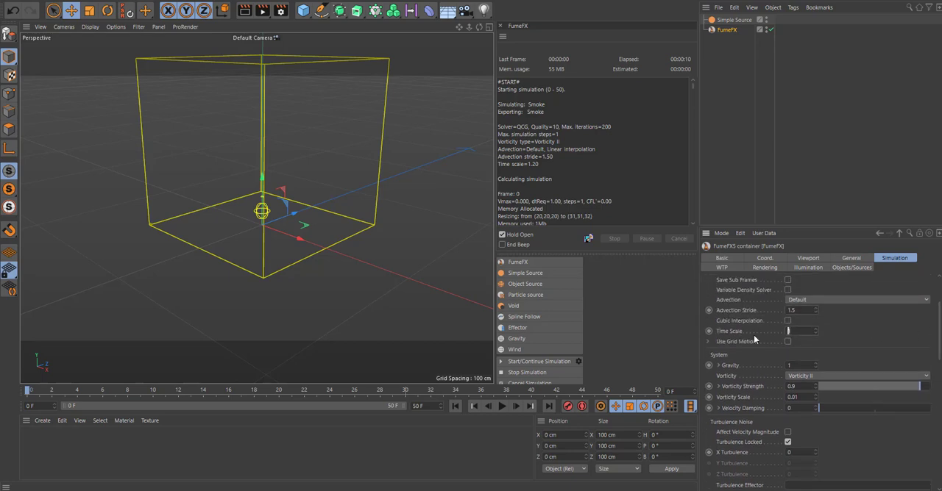
{"action": "type", "text": ".6"}
{"action": "left_click_drag", "start_coordinate": [939, 332], "coordinate": [939, 356]}
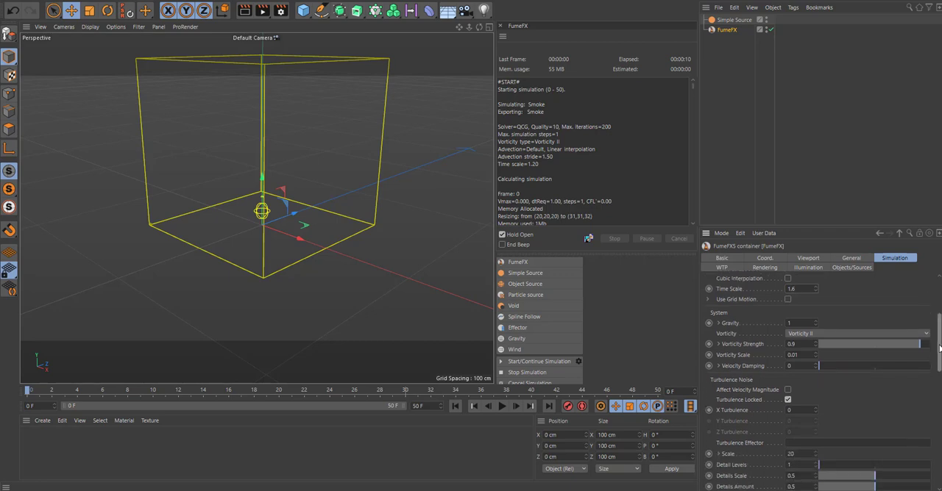
{"action": "left_click_drag", "start_coordinate": [920, 317], "coordinate": [886, 318]}
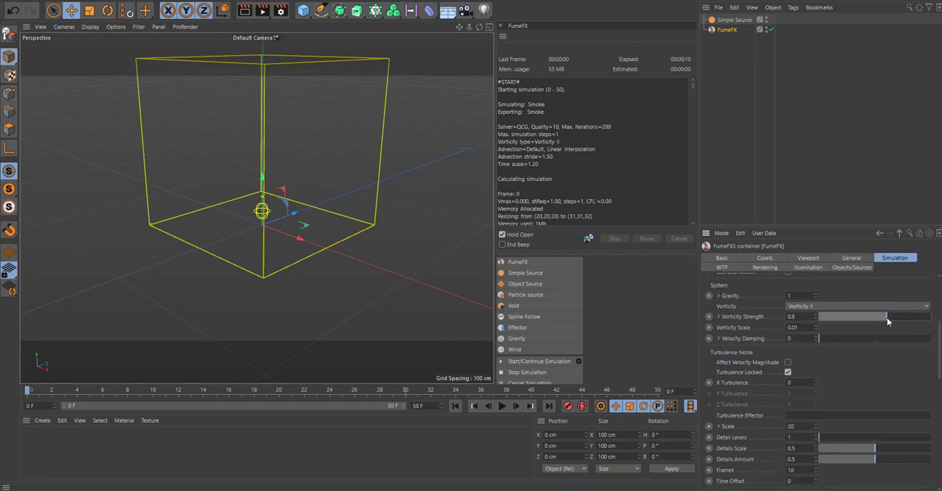
{"action": "left_click_drag", "start_coordinate": [938, 342], "coordinate": [938, 359]}
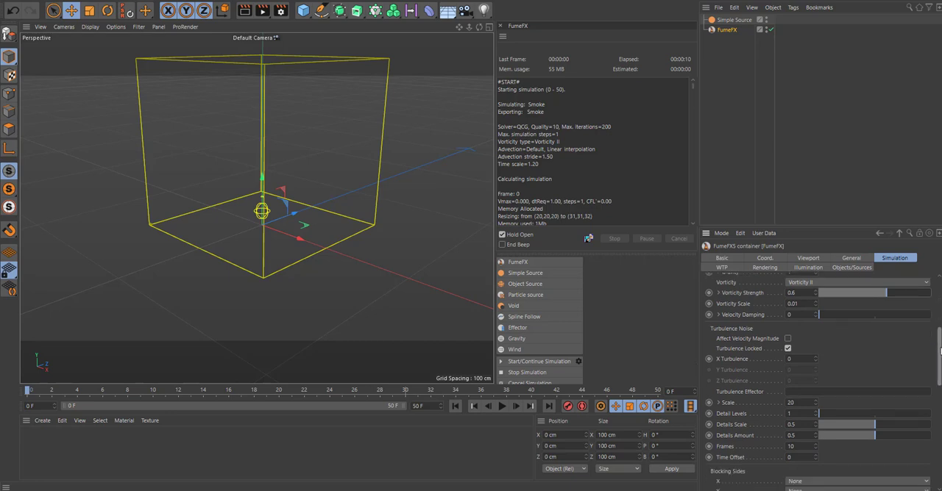
Set X turbulence to 0.2 and turbulence scale to 5
{"action": "left_click", "coordinate": [798, 320]}
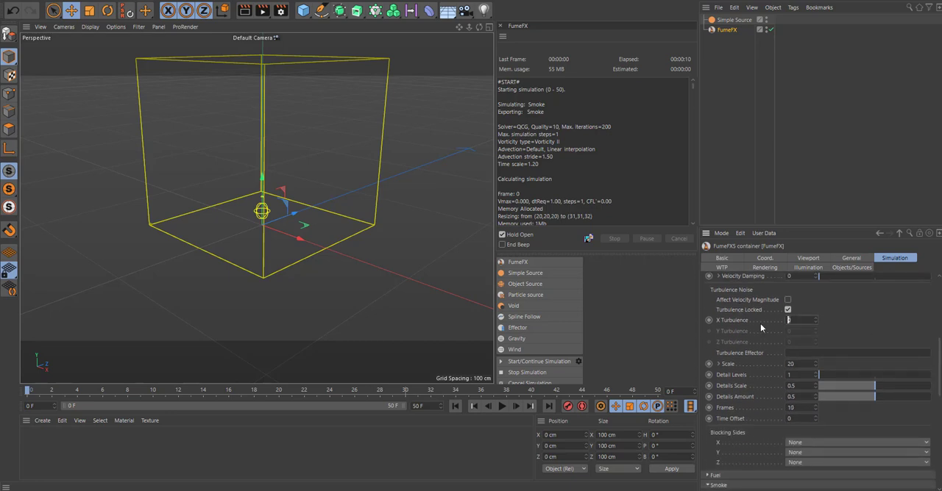
{"action": "type", "text": "0.2"}
{"action": "key", "text": "Return"}
{"action": "left_click", "coordinate": [798, 364]}
{"action": "type", "text": "5"}
{"action": "key", "text": "Return"}
{"action": "left_click_drag", "start_coordinate": [818, 375], "coordinate": [929, 375]}
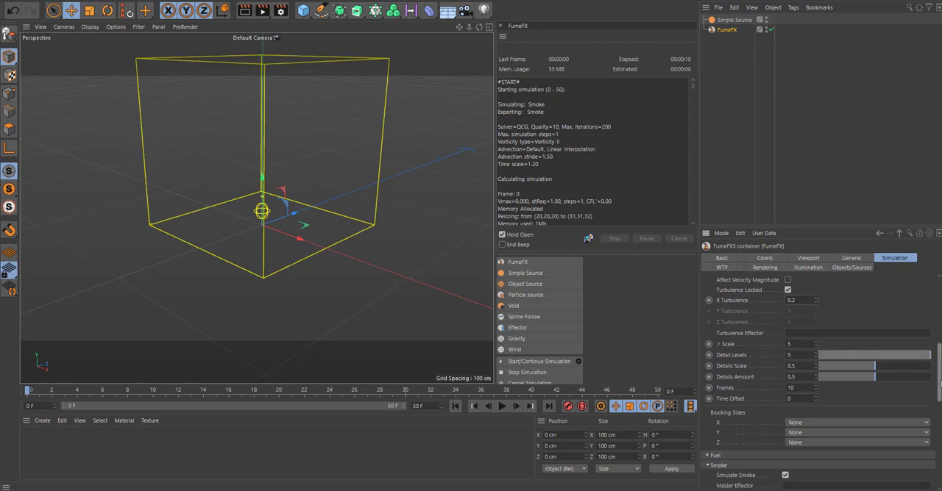
{"action": "scroll", "coordinate": [809, 368], "scroll_direction": "down", "scroll_amount": 3}
{"action": "scroll", "coordinate": [809, 368], "scroll_direction": "down", "scroll_amount": 3}
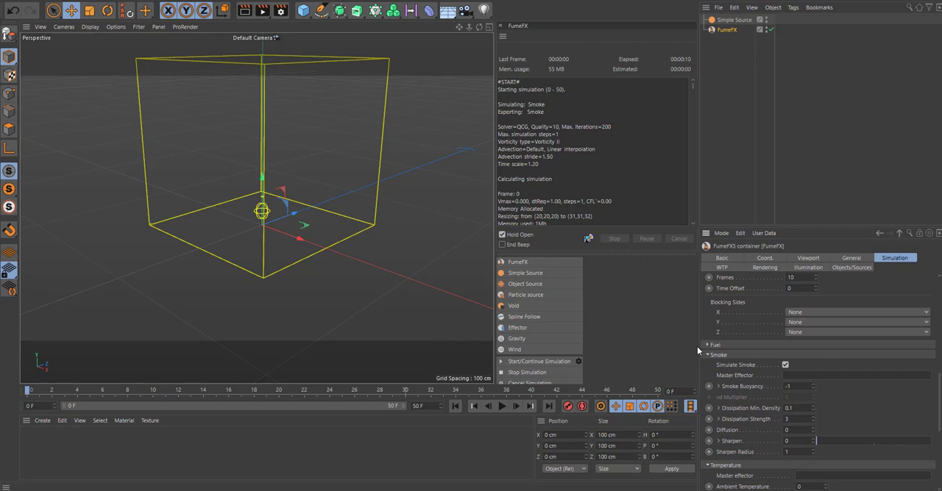
Set smoke dissipation strength to 1, leaving fuel, temperature and velocity collapsed
{"action": "left_click", "coordinate": [707, 347]}
{"action": "left_click", "coordinate": [707, 345]}
{"action": "left_click_drag", "start_coordinate": [940, 391], "coordinate": [939, 403]}
{"action": "double_click", "coordinate": [787, 361]}
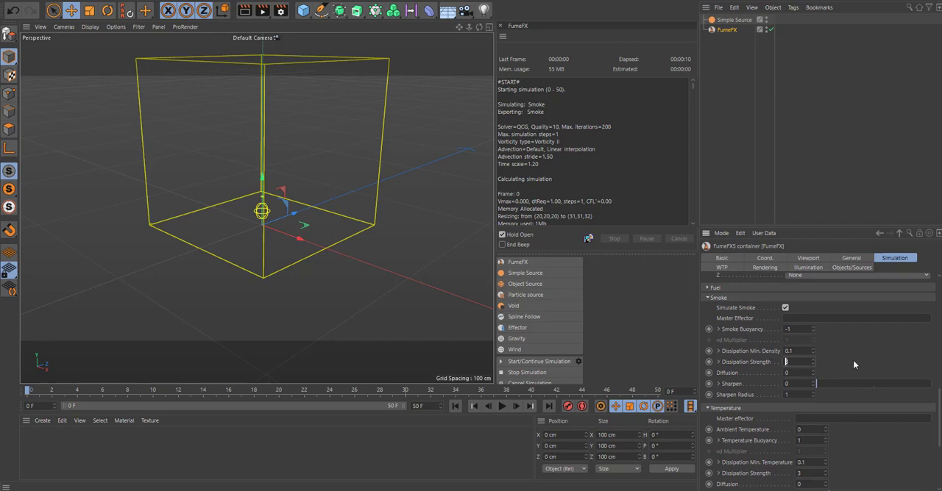
{"action": "type", "text": "1"}
{"action": "scroll", "coordinate": [854, 359], "scroll_direction": "down", "scroll_amount": 1}
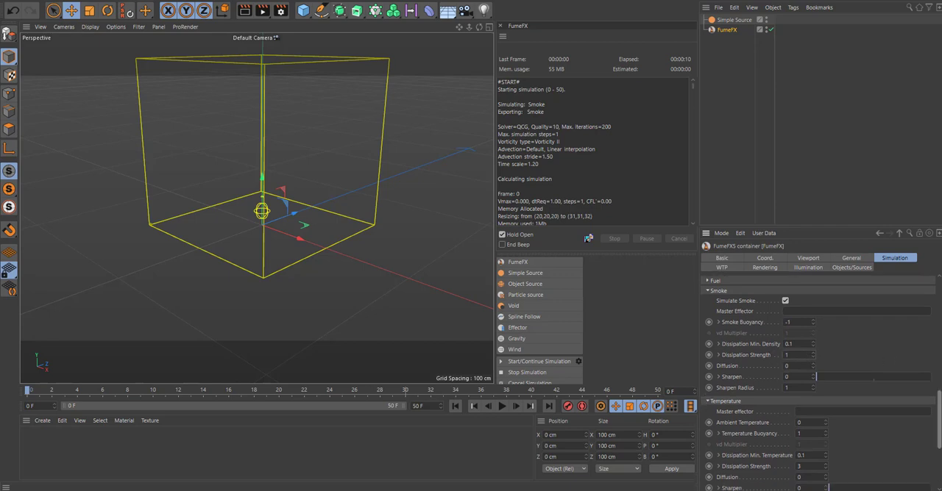
{"action": "scroll", "coordinate": [809, 353], "scroll_direction": "down", "scroll_amount": 2}
{"action": "left_click", "coordinate": [707, 368]}
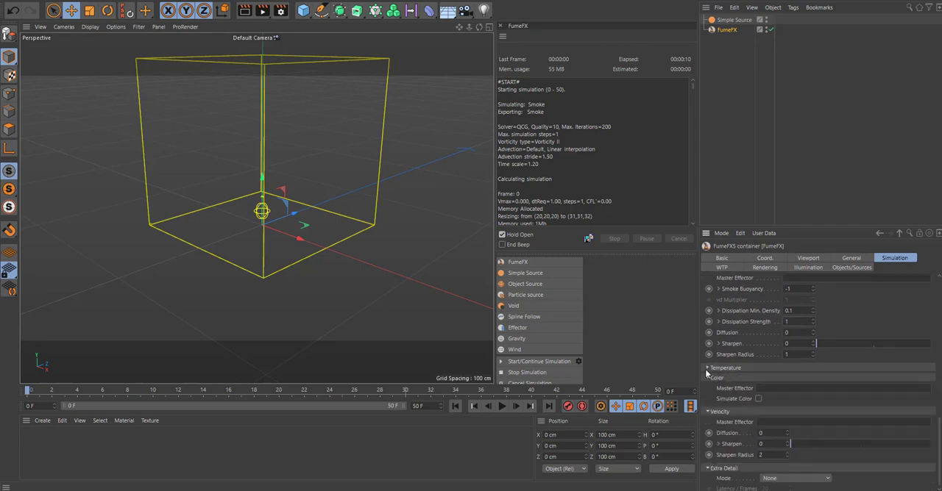
{"action": "left_click", "coordinate": [707, 412]}
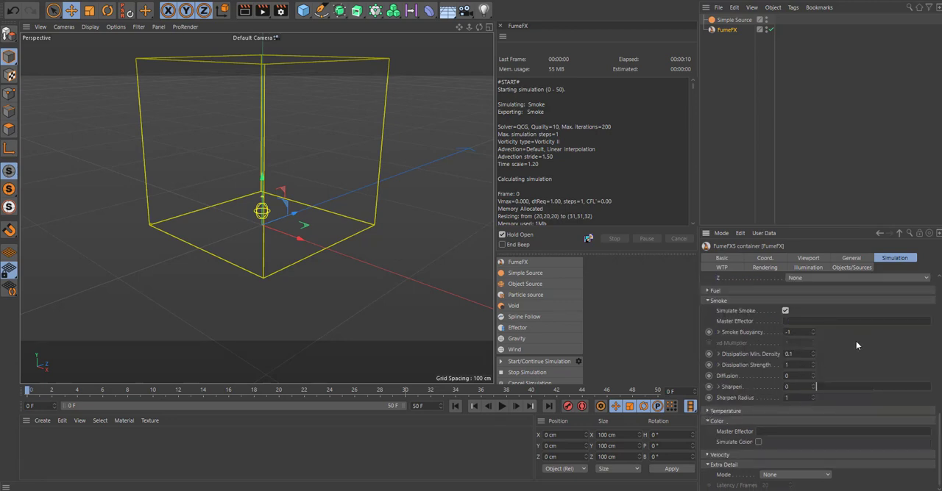
Change the smoke colour gradient knot from white to dark grey
{"action": "left_click", "coordinate": [768, 269]}
{"action": "scroll", "coordinate": [818, 390], "scroll_direction": "up", "scroll_amount": 5}
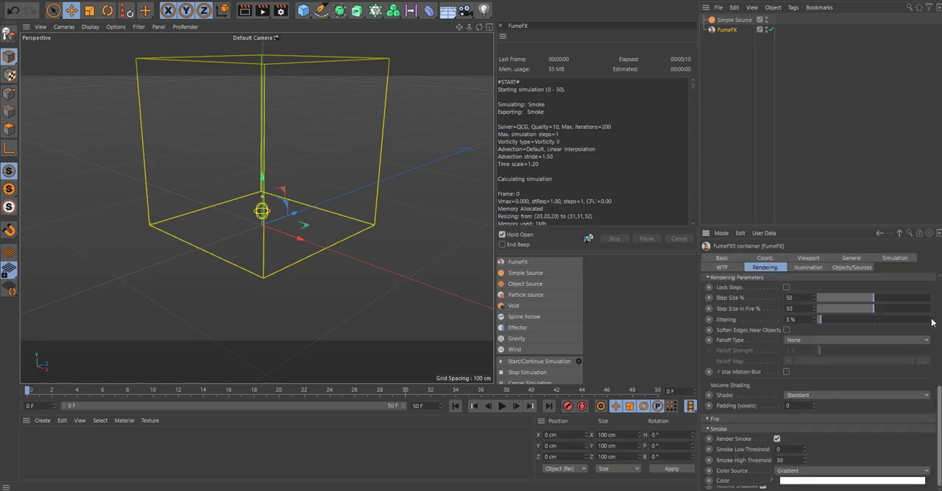
{"action": "left_click", "coordinate": [707, 278]}
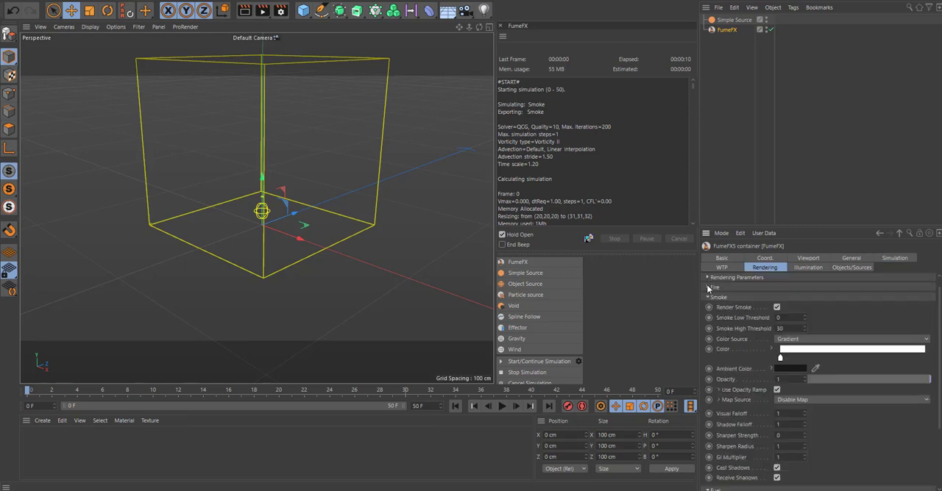
{"action": "left_click", "coordinate": [708, 287]}
{"action": "left_click", "coordinate": [708, 288]}
{"action": "double_click", "coordinate": [780, 359]}
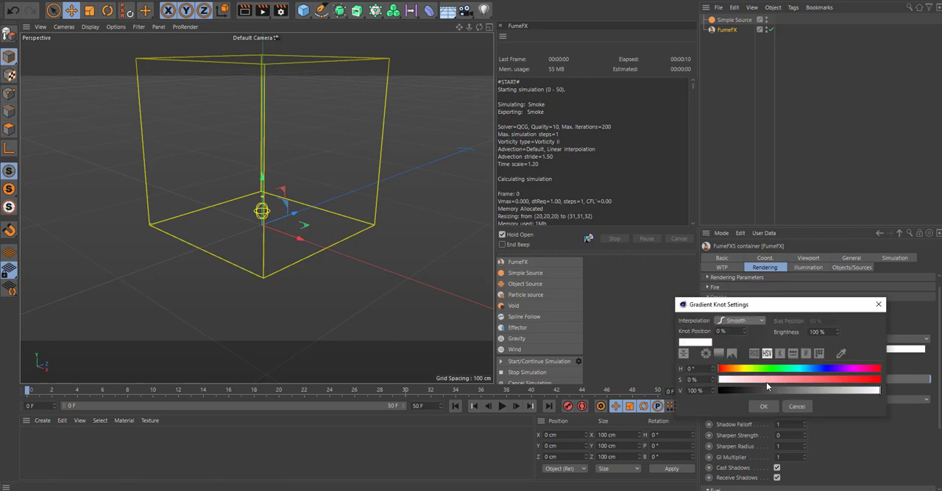
{"action": "left_click", "coordinate": [766, 381]}
{"action": "left_click", "coordinate": [767, 390]}
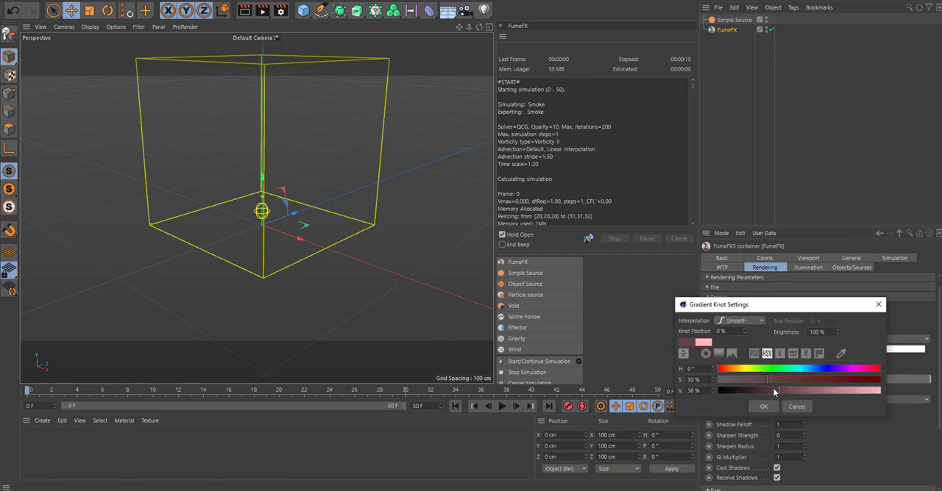
{"action": "left_click", "coordinate": [730, 380]}
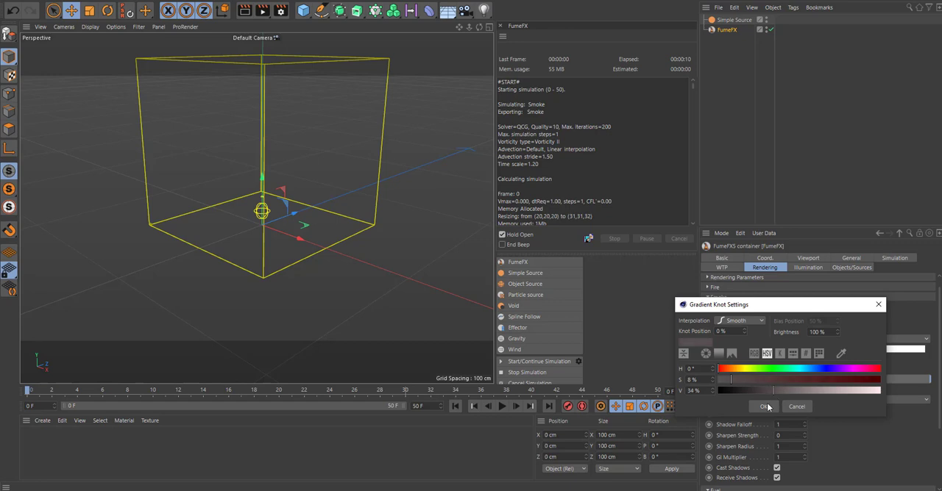
{"action": "left_click", "coordinate": [763, 407]}
{"action": "scroll", "coordinate": [846, 368], "scroll_direction": "down", "scroll_amount": 3}
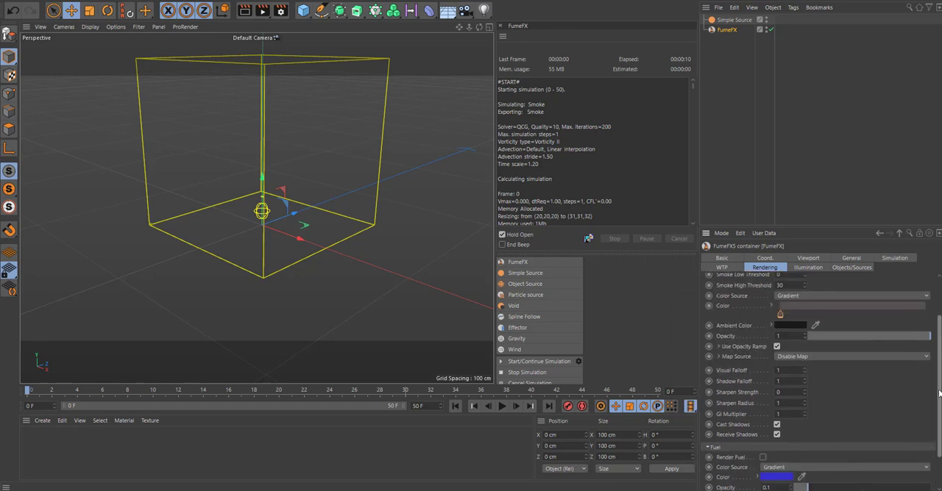
Raise the smoke opacity to 3
{"action": "left_click", "coordinate": [781, 339]}
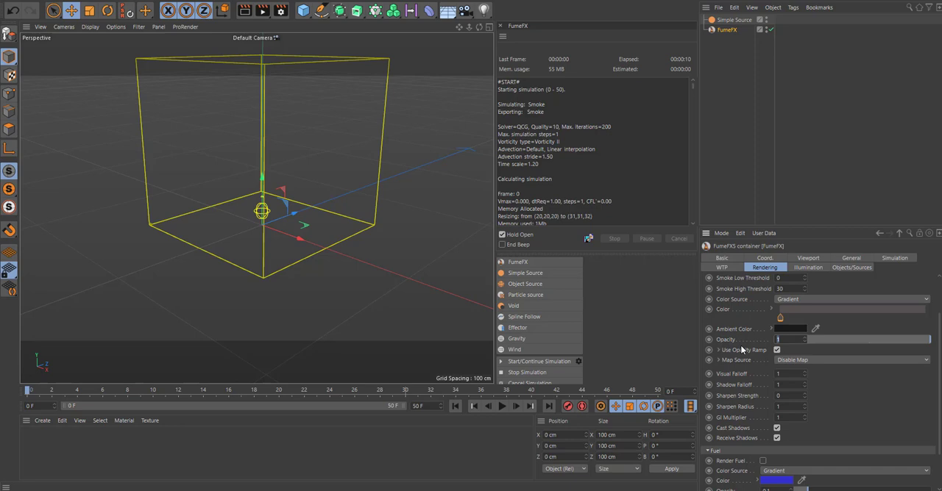
{"action": "type", "text": "3"}
{"action": "key", "text": "Return"}
Set the Simple Source's smoke amount to 4 and reselect the FumeFX container
{"action": "left_click", "coordinate": [851, 267]}
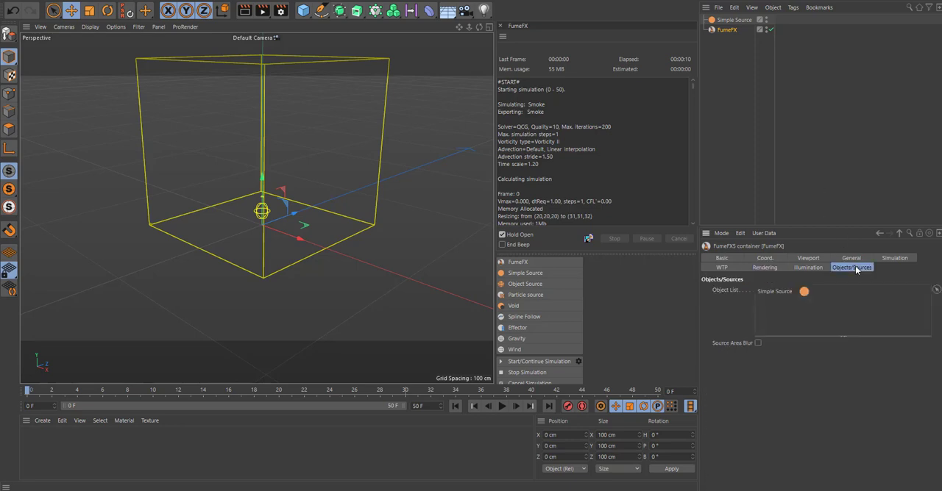
{"action": "double_click", "coordinate": [794, 291]}
{"action": "scroll", "coordinate": [846, 367], "scroll_direction": "down", "scroll_amount": 5}
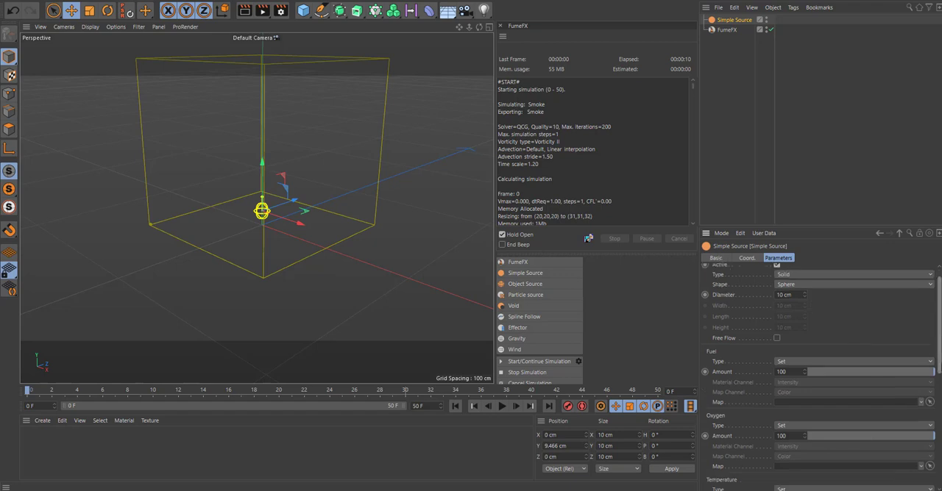
{"action": "scroll", "coordinate": [846, 368], "scroll_direction": "down", "scroll_amount": 5}
{"action": "scroll", "coordinate": [854, 395], "scroll_direction": "up", "scroll_amount": 1}
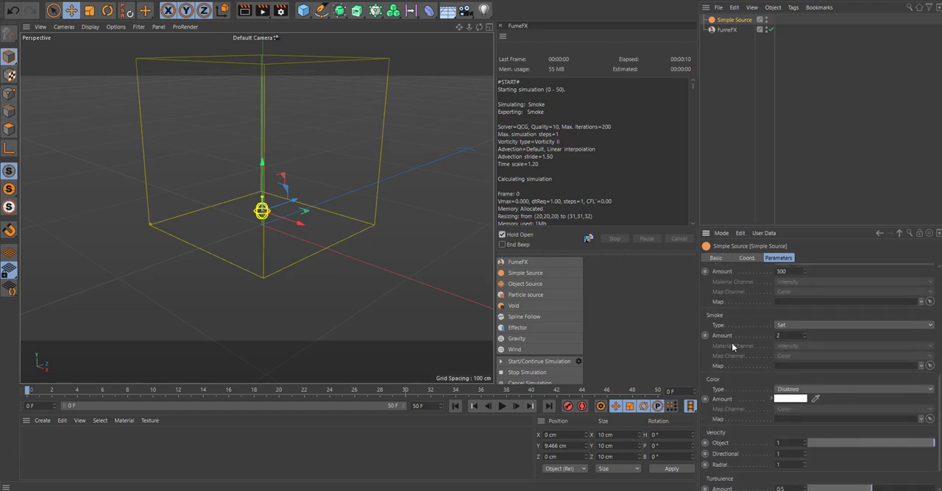
{"action": "double_click", "coordinate": [777, 336]}
{"action": "type", "text": "4"}
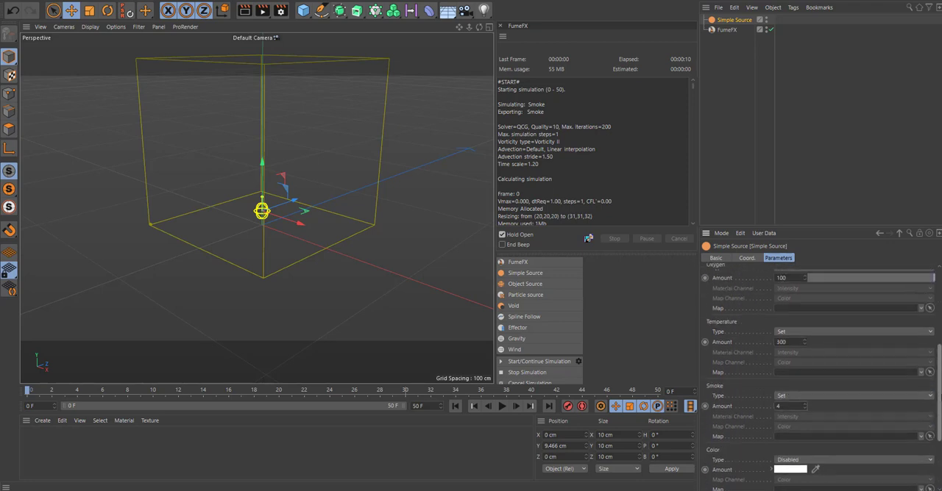
{"action": "scroll", "coordinate": [940, 440], "scroll_direction": "up", "scroll_amount": 5}
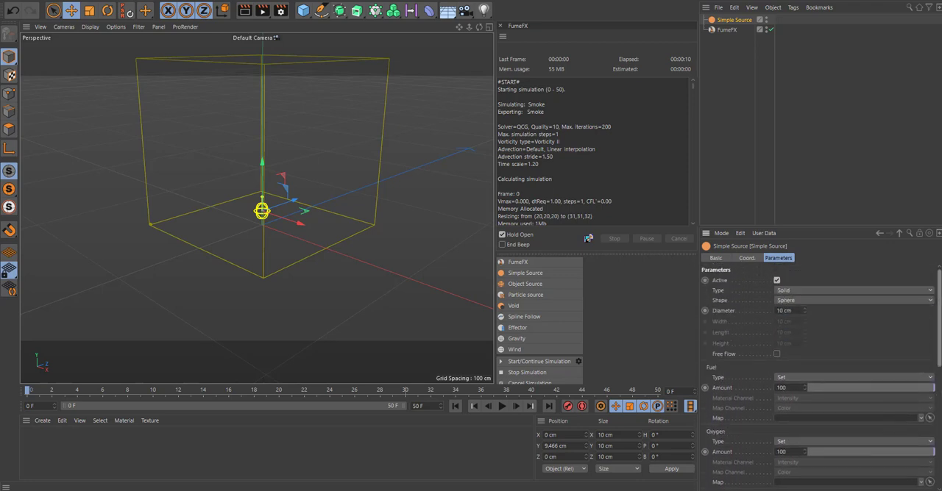
{"action": "left_click", "coordinate": [726, 30]}
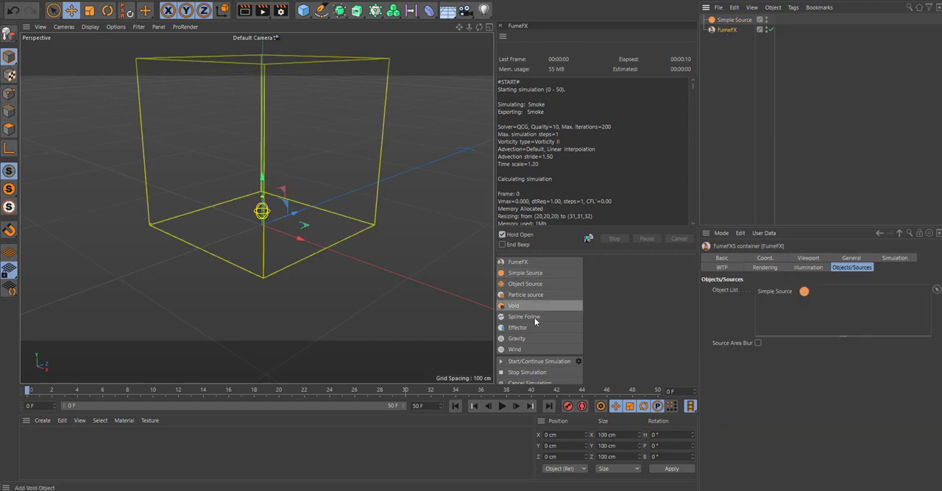
Run a brief test simulation, cancel it, and inspect the Simple Source
{"action": "left_click", "coordinate": [502, 361]}
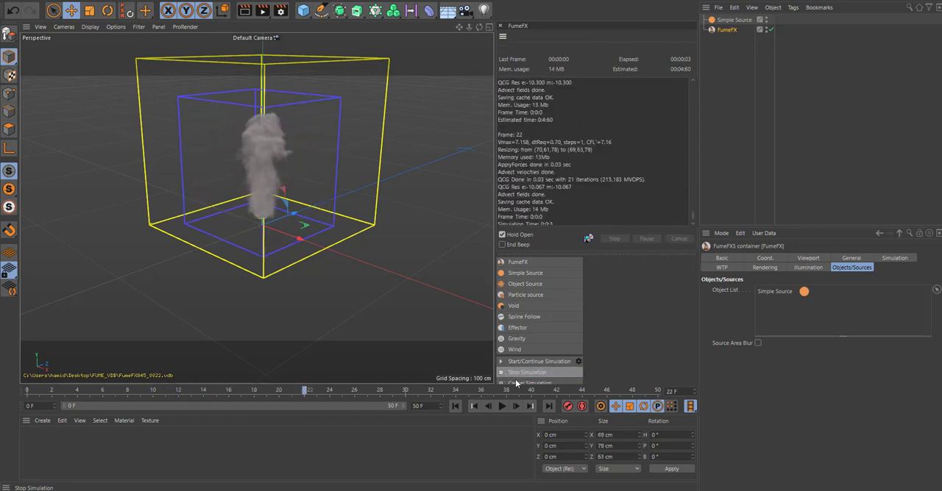
{"action": "left_click", "coordinate": [517, 372]}
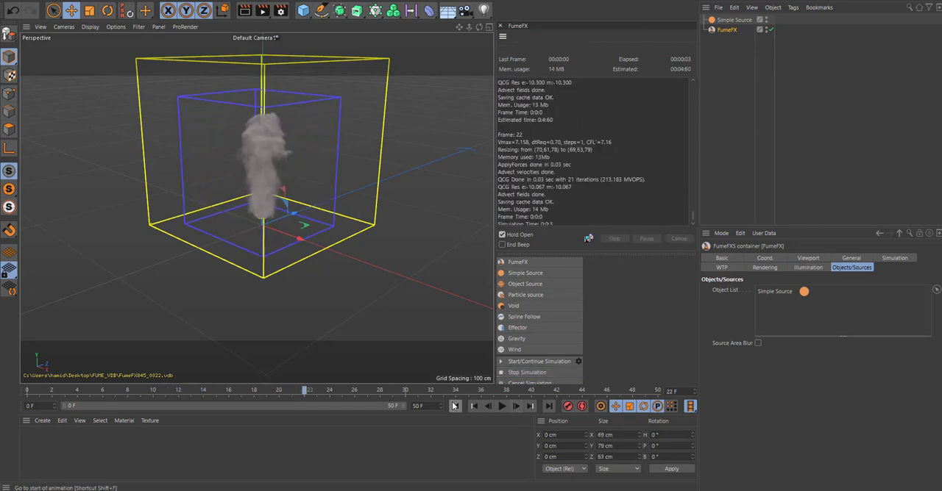
{"action": "left_click", "coordinate": [733, 19]}
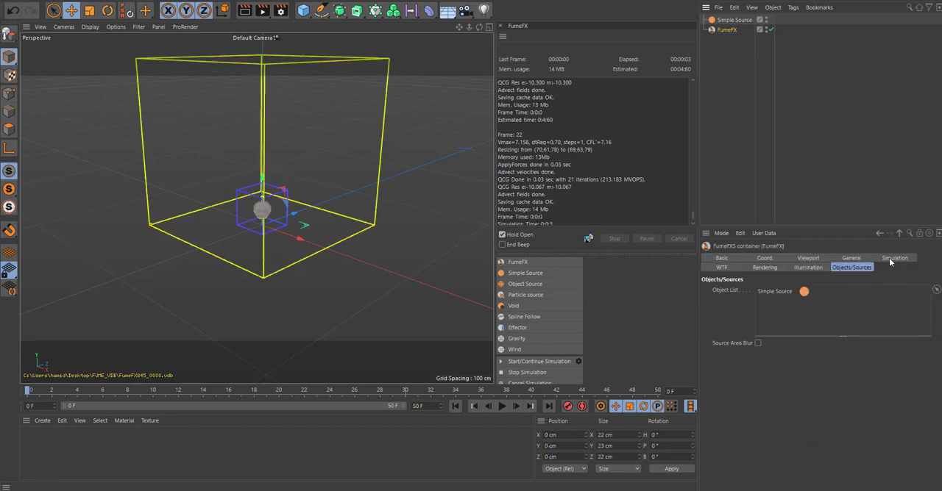
Set the simulation area grid spacing to 0.301 cm
{"action": "left_click", "coordinate": [861, 258]}
{"action": "scroll", "coordinate": [849, 353], "scroll_direction": "down", "scroll_amount": 3}
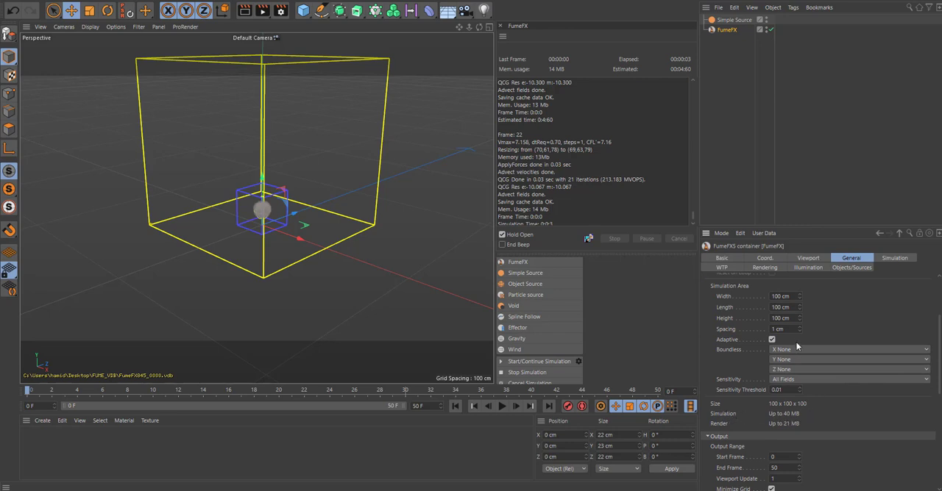
{"action": "double_click", "coordinate": [780, 329]}
{"action": "type", "text": "0.001"}
{"action": "scroll", "coordinate": [800, 330], "scroll_direction": "down", "scroll_amount": 1}
{"action": "type", "text": "0.8"}
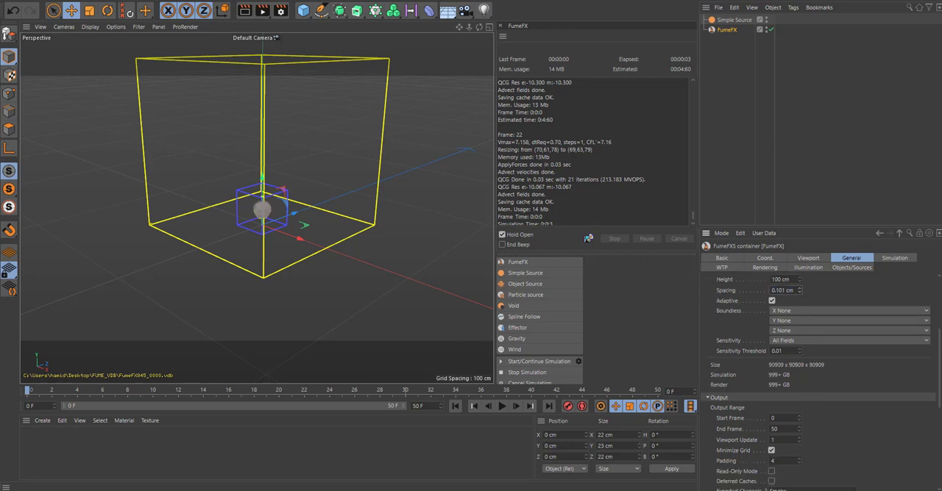
{"action": "key", "text": "Return"}
{"action": "type", "text": "0.5"}
{"action": "key", "text": "Return"}
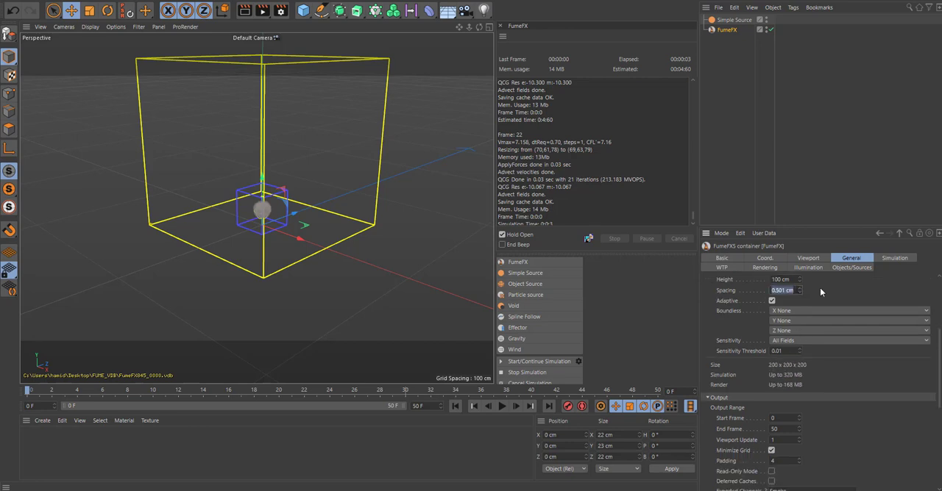
{"action": "key", "text": "Return"}
{"action": "type", "text": "0.3"}
{"action": "key", "text": "Return"}
{"action": "key", "text": "Return"}
Simulate the smoke plume to frame 50 and keep Boundless set to Y Both
{"action": "left_click", "coordinate": [539, 361]}
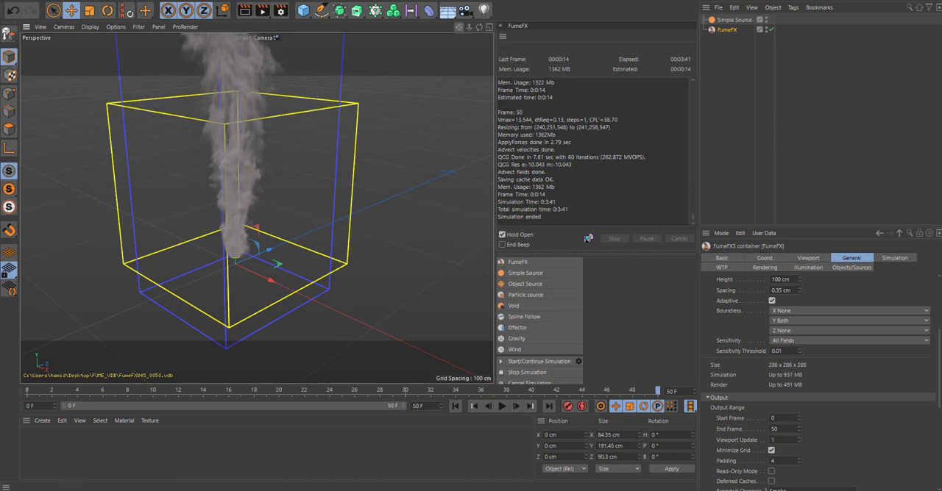
{"action": "left_click_drag", "start_coordinate": [257, 184], "coordinate": [257, 208], "text": "alt"}
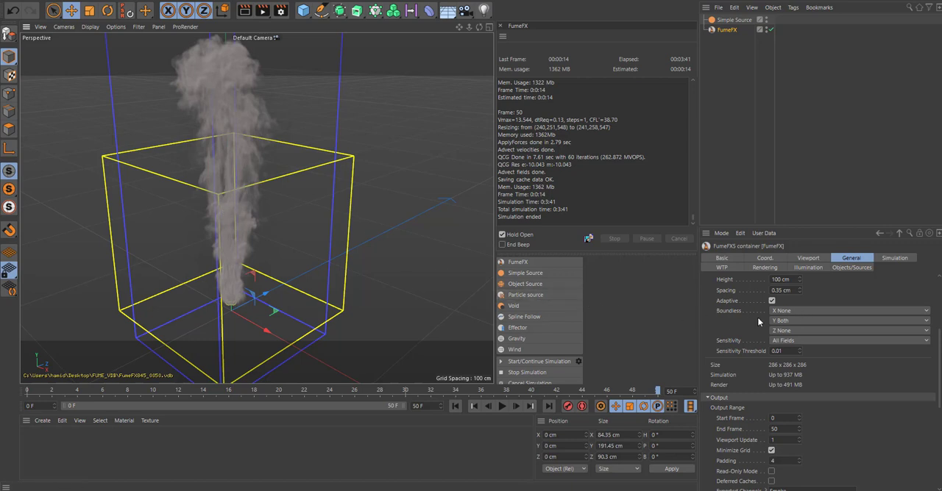
{"action": "left_click", "coordinate": [784, 322]}
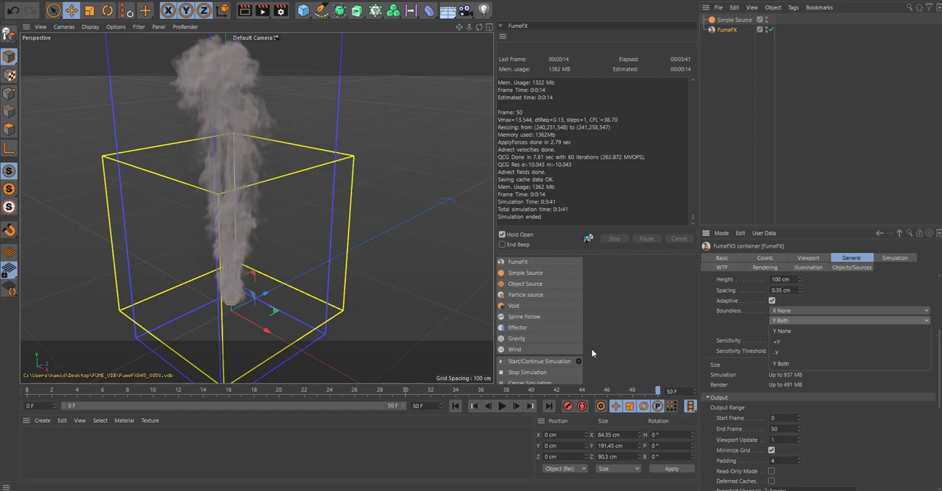
{"action": "left_click", "coordinate": [787, 324]}
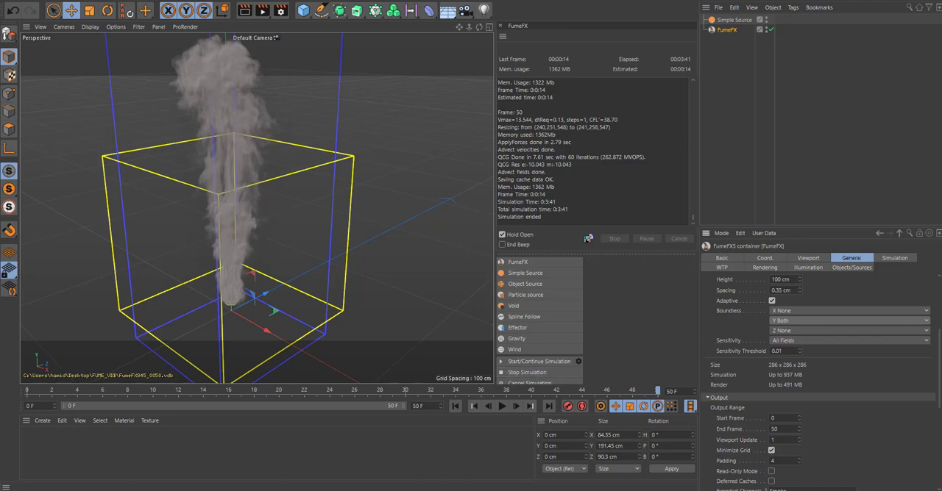
{"action": "key", "text": "alt+Tab"}
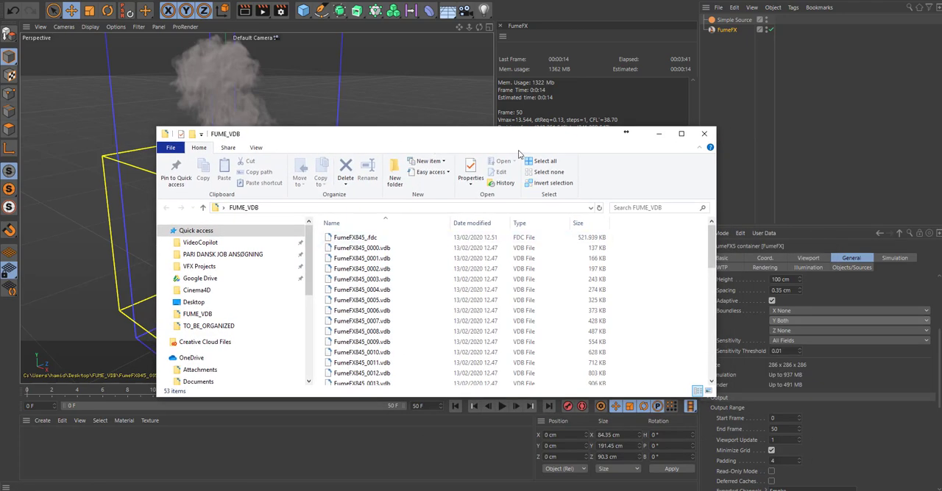
{"action": "left_click", "coordinate": [894, 259]}
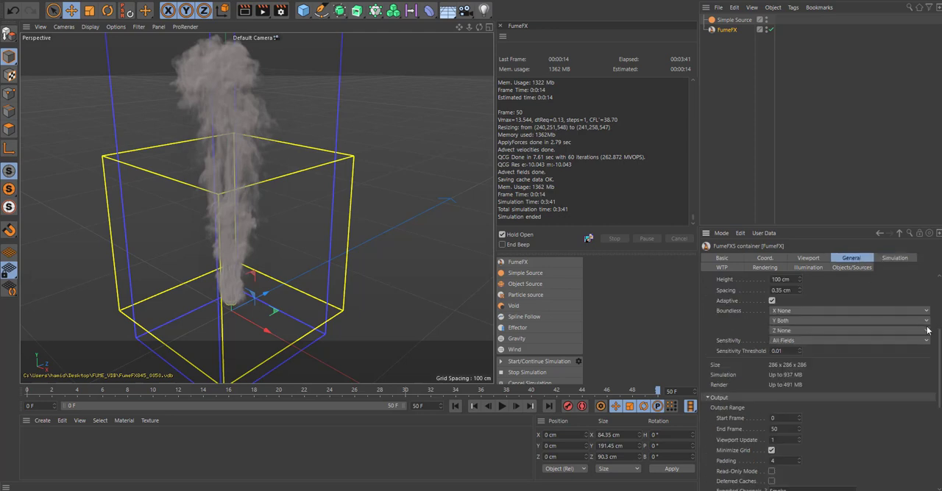
{"action": "scroll", "coordinate": [846, 353], "scroll_direction": "down", "scroll_amount": 5}
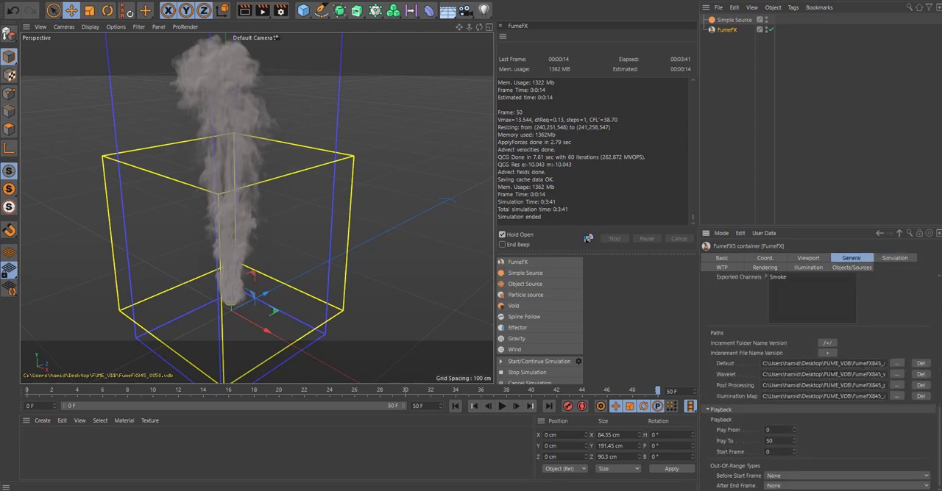
{"action": "left_click", "coordinate": [287, 449]}
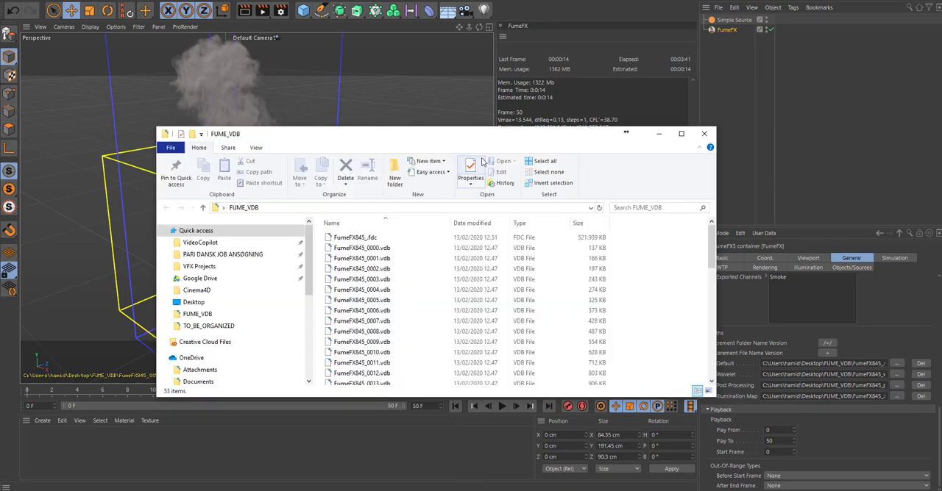
{"action": "left_click_drag", "start_coordinate": [481, 141], "coordinate": [475, 120]}
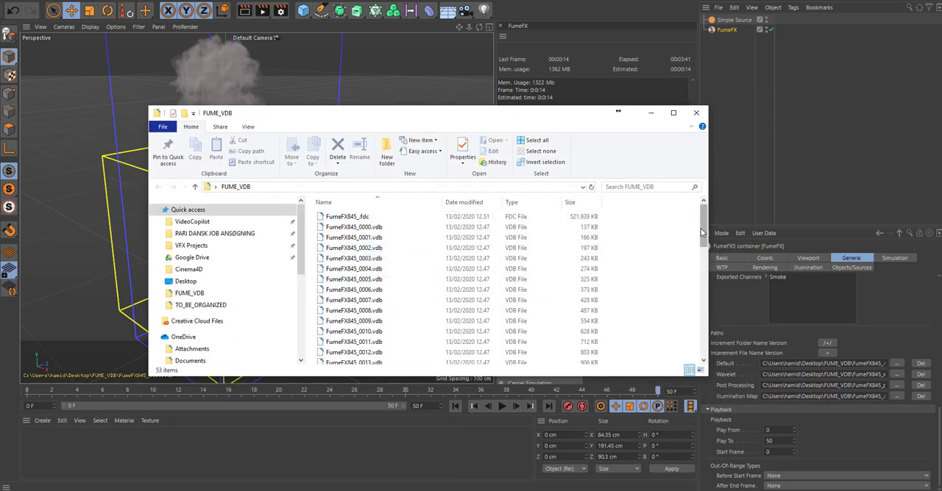
{"action": "mouse_move", "coordinate": [702, 221]}
{"action": "left_mouse_down"}
{"action": "mouse_move", "coordinate": [699, 265]}
{"action": "mouse_move", "coordinate": [702, 209]}
{"action": "left_mouse_up"}
{"action": "left_click", "coordinate": [650, 113]}
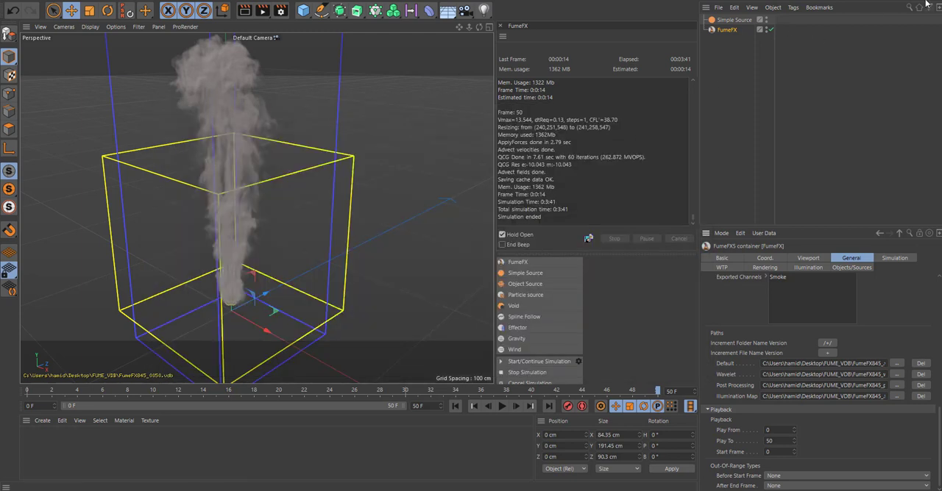
Switch to the Octane layout and show the FumeFX container's rendering settings
{"action": "left_click", "coordinate": [893, 5]}
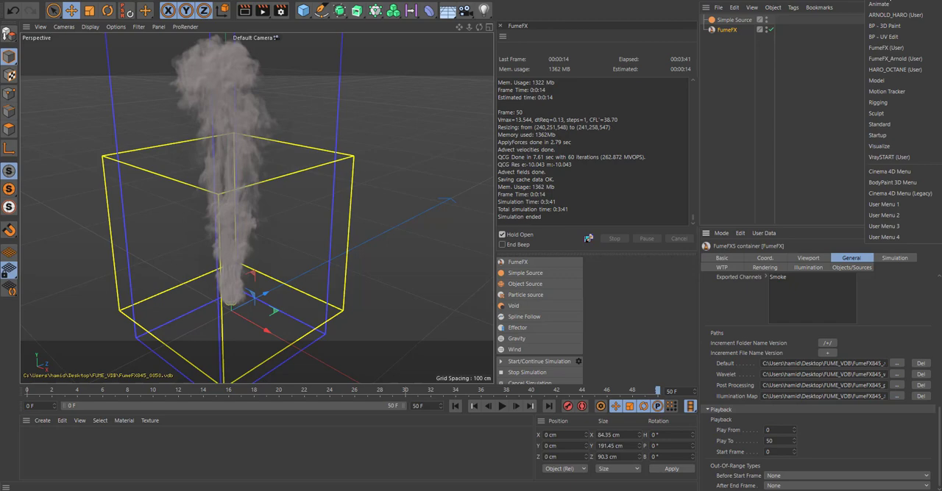
{"action": "left_click", "coordinate": [894, 69]}
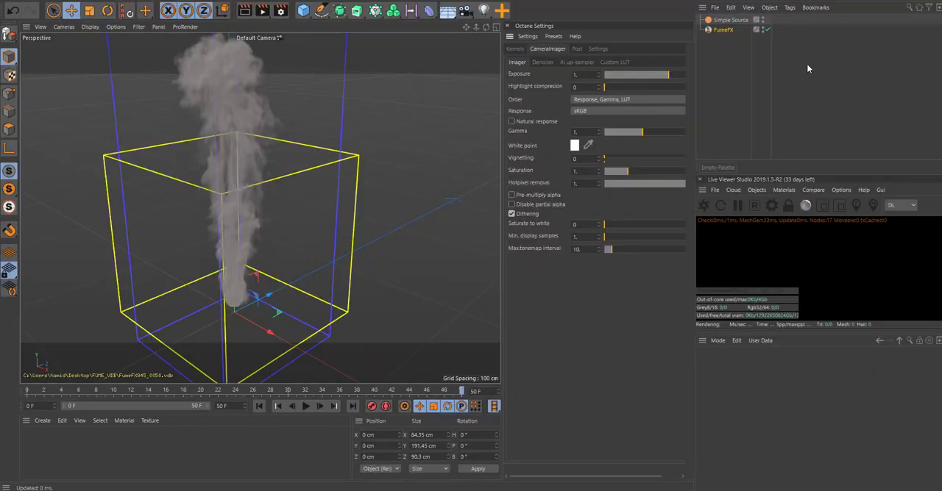
{"action": "left_click", "coordinate": [723, 30]}
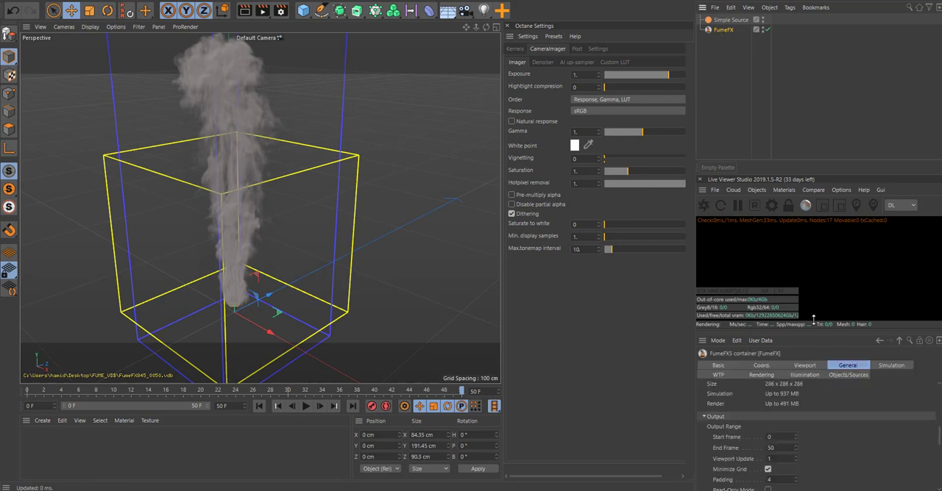
{"action": "left_click", "coordinate": [761, 376]}
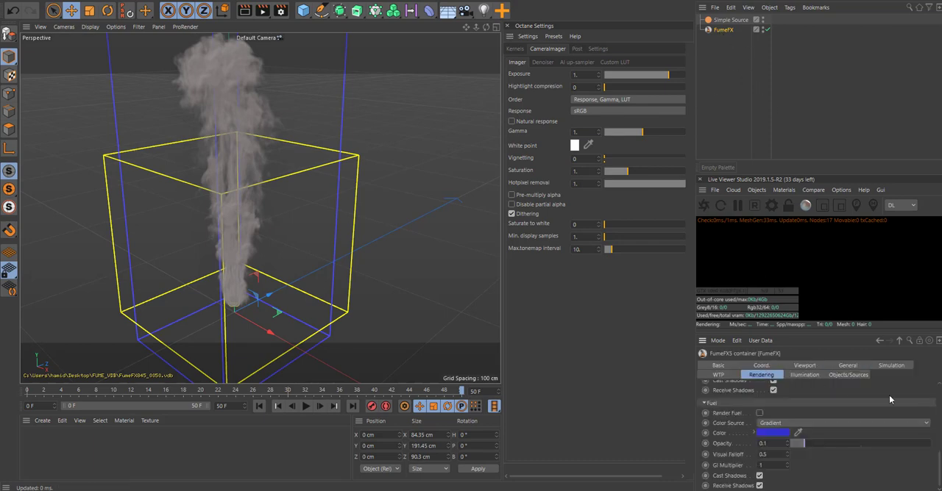
{"action": "scroll", "coordinate": [846, 442], "scroll_direction": "up", "scroll_amount": 5}
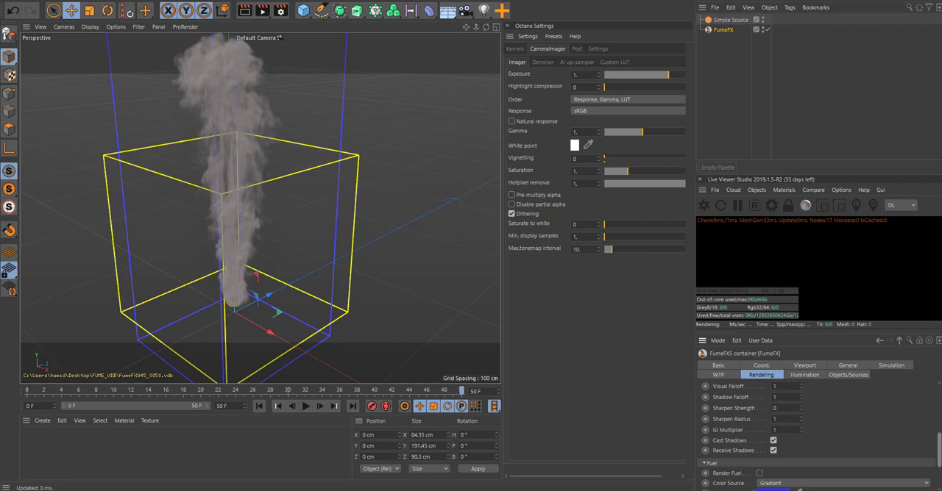
{"action": "scroll", "coordinate": [846, 442], "scroll_direction": "down", "scroll_amount": 3}
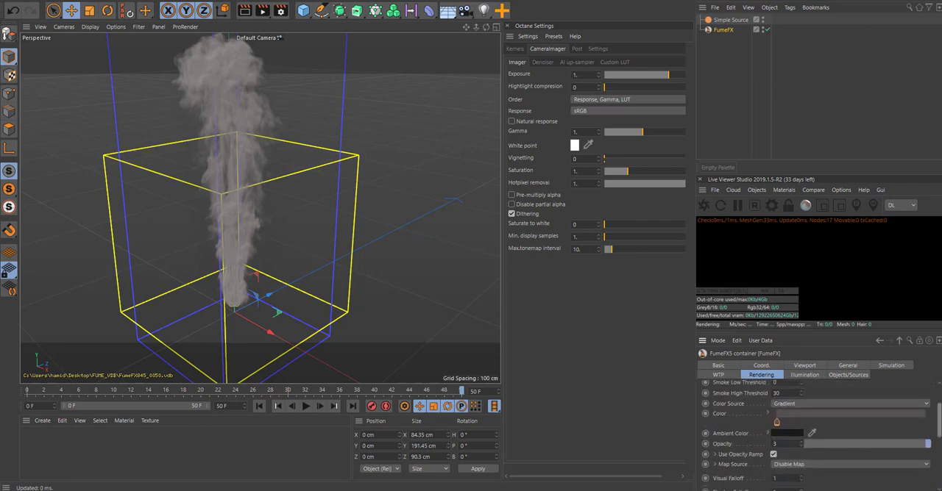
{"action": "scroll", "coordinate": [846, 441], "scroll_direction": "up", "scroll_amount": 3}
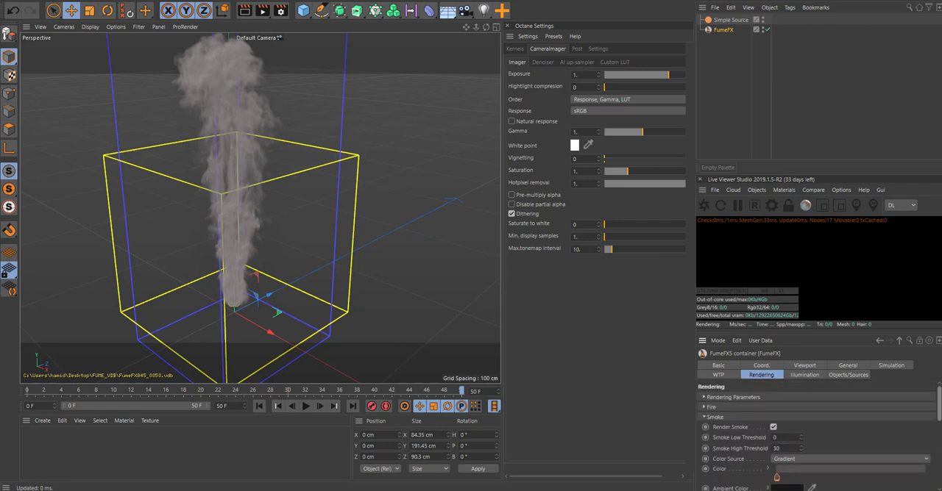
Expand Rendering Parameters and keep the volume shader on Standard
{"action": "left_click", "coordinate": [705, 398]}
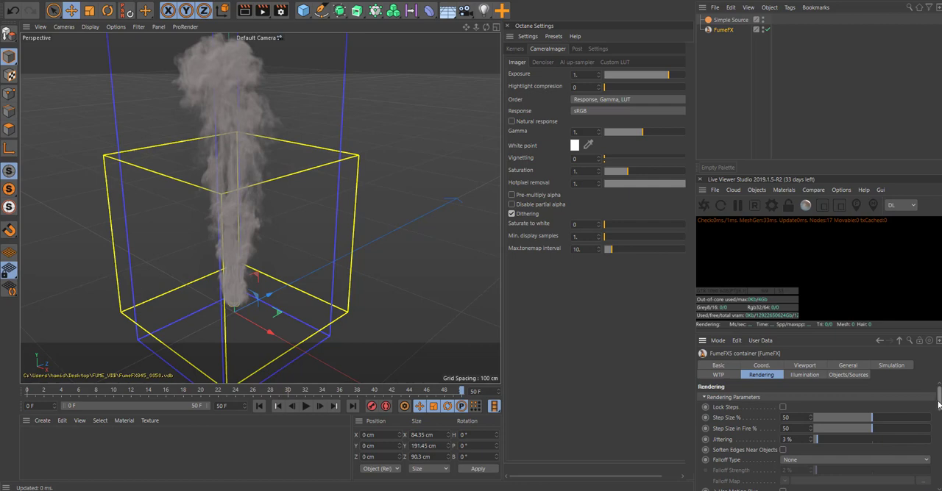
{"action": "left_click_drag", "start_coordinate": [938, 403], "coordinate": [938, 421]}
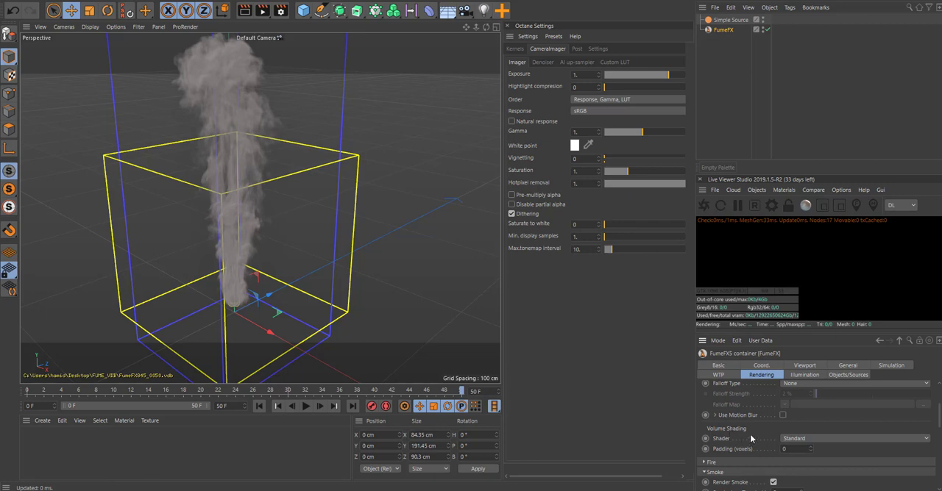
{"action": "left_click", "coordinate": [807, 440]}
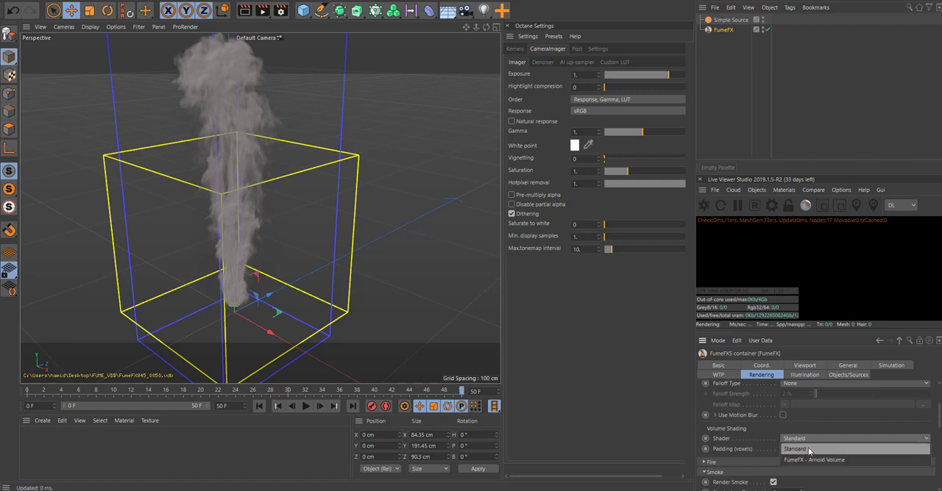
{"action": "left_click", "coordinate": [808, 450]}
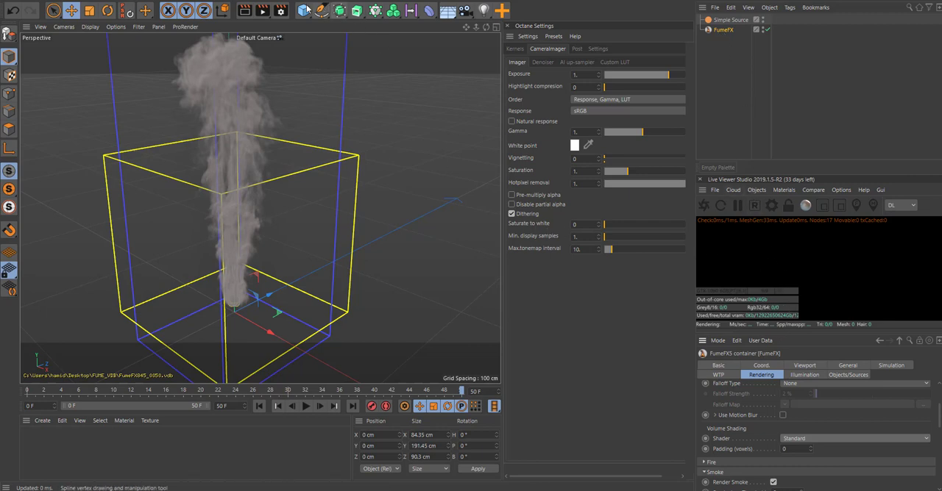
Start a test render of the current frame, then stop it and close the render window
{"action": "left_click", "coordinate": [261, 9]}
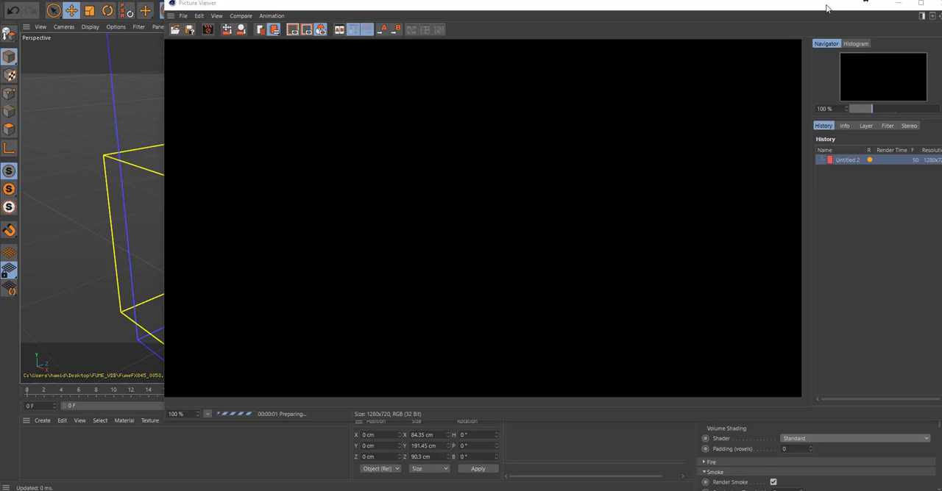
{"action": "left_click", "coordinate": [919, 5]}
{"action": "left_click", "coordinate": [803, 38]}
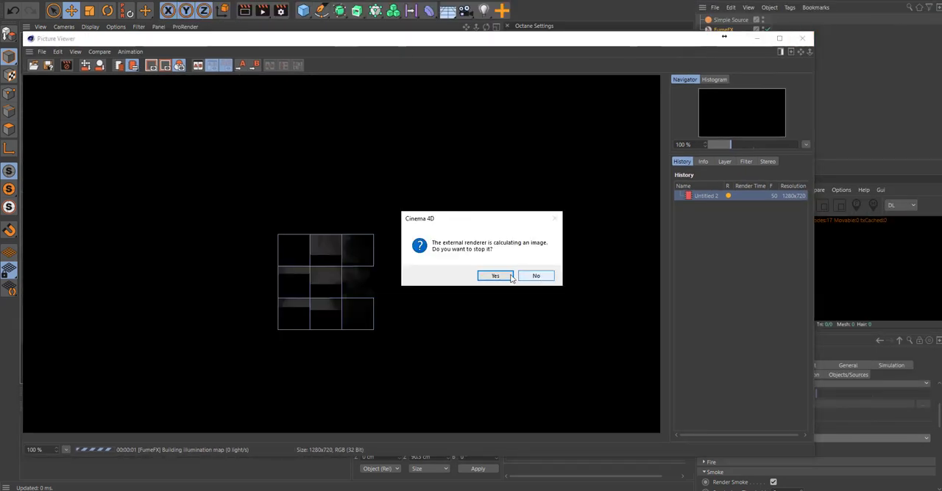
{"action": "left_click", "coordinate": [495, 275]}
Switch the scene's renderer to Octane Renderer in Render Settings
{"action": "left_click", "coordinate": [282, 10]}
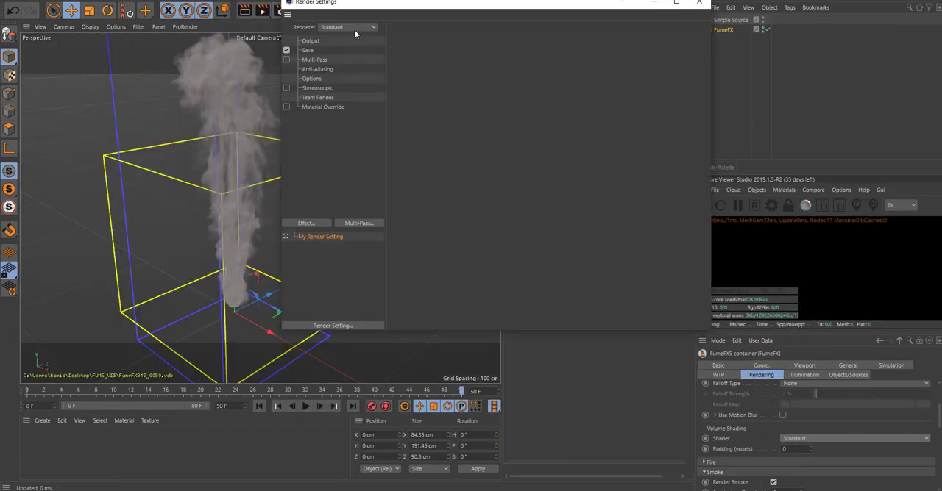
{"action": "left_click", "coordinate": [354, 29]}
{"action": "left_click", "coordinate": [342, 71]}
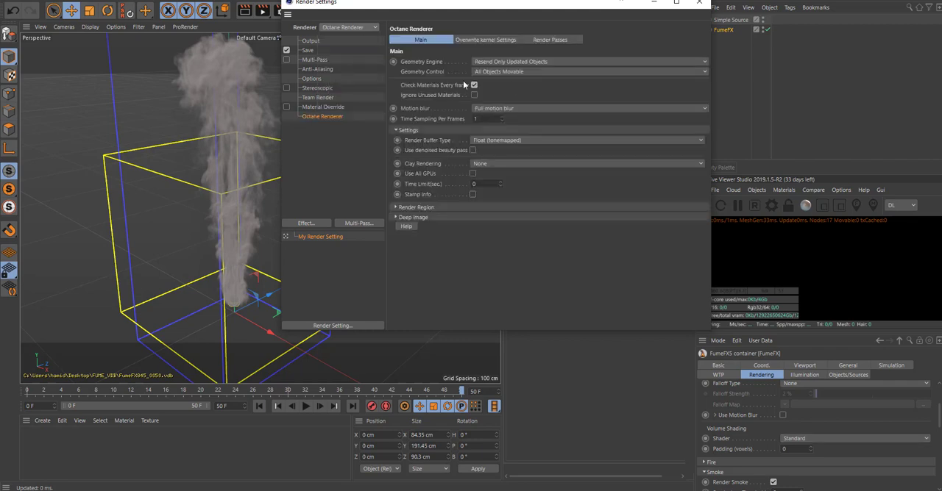
{"action": "left_click_drag", "start_coordinate": [481, 3], "coordinate": [421, 27]}
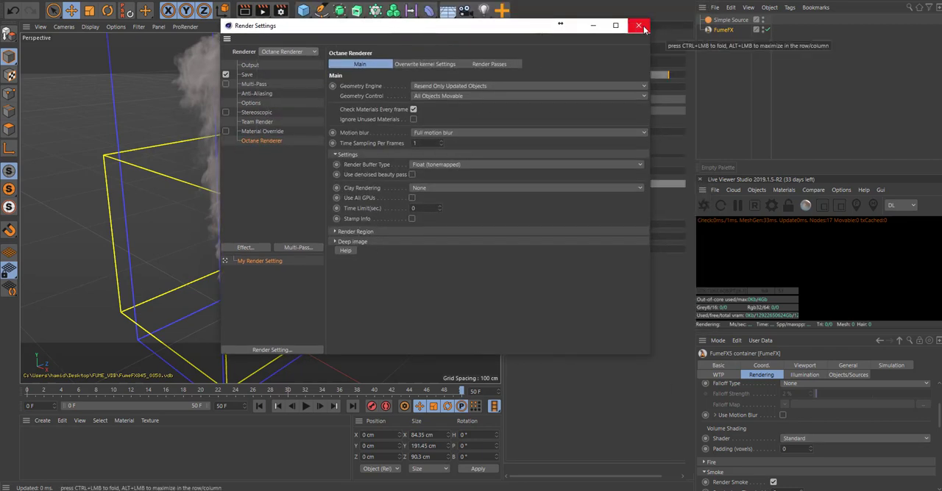
{"action": "left_click", "coordinate": [639, 25]}
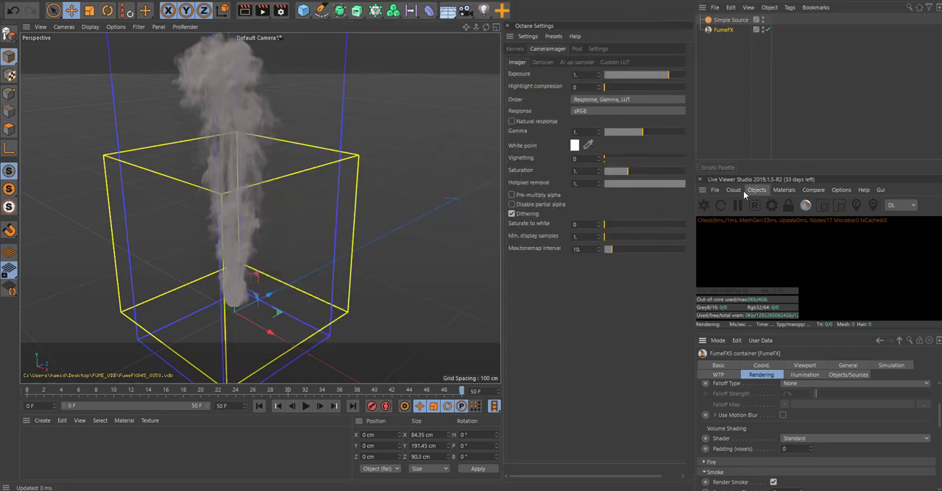
Start the Octane live render and add an Octane Daylight to the scene
{"action": "left_click", "coordinate": [704, 205]}
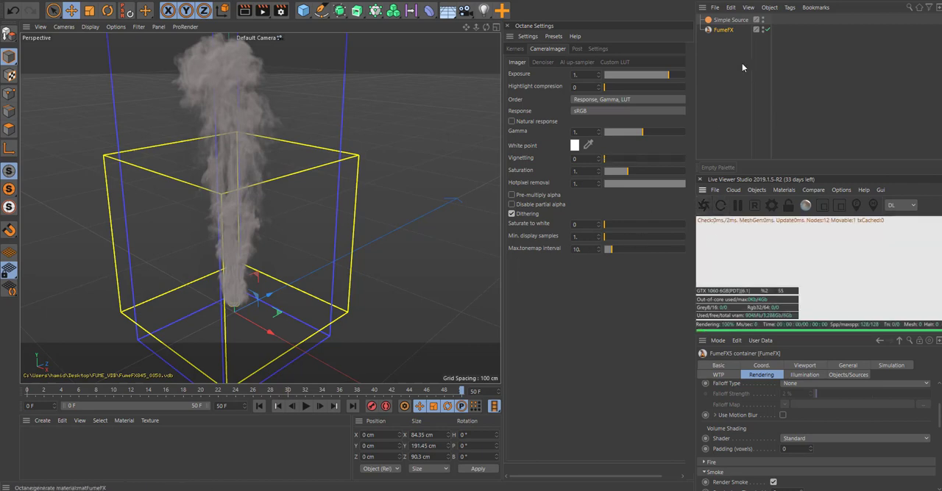
{"action": "left_click", "coordinate": [756, 190]}
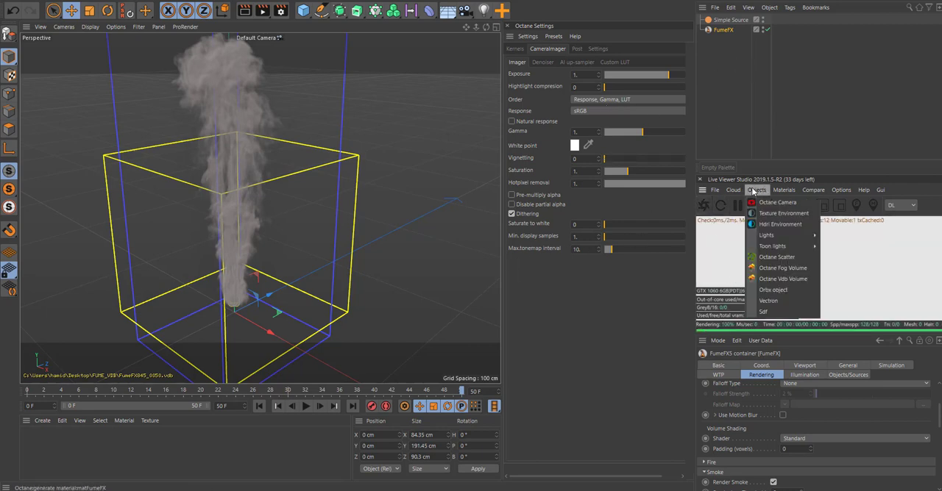
{"action": "mouse_move", "coordinate": [772, 236]}
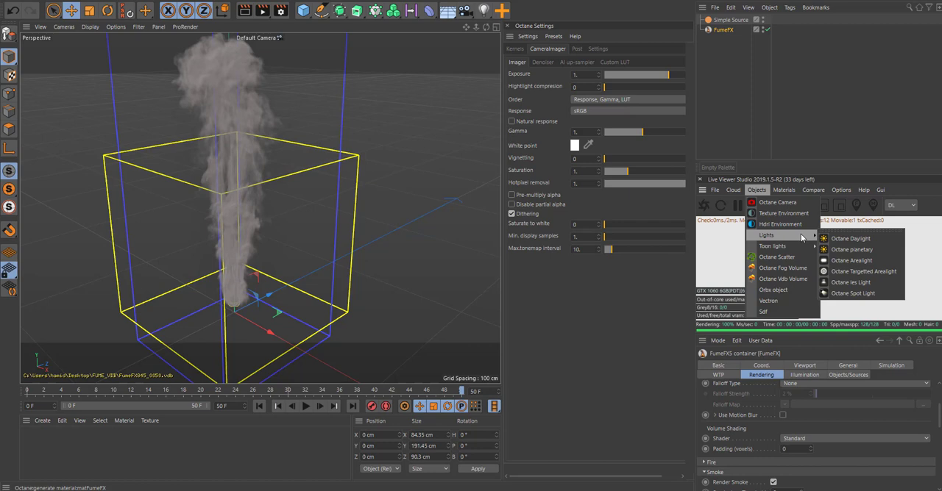
{"action": "left_click", "coordinate": [876, 240]}
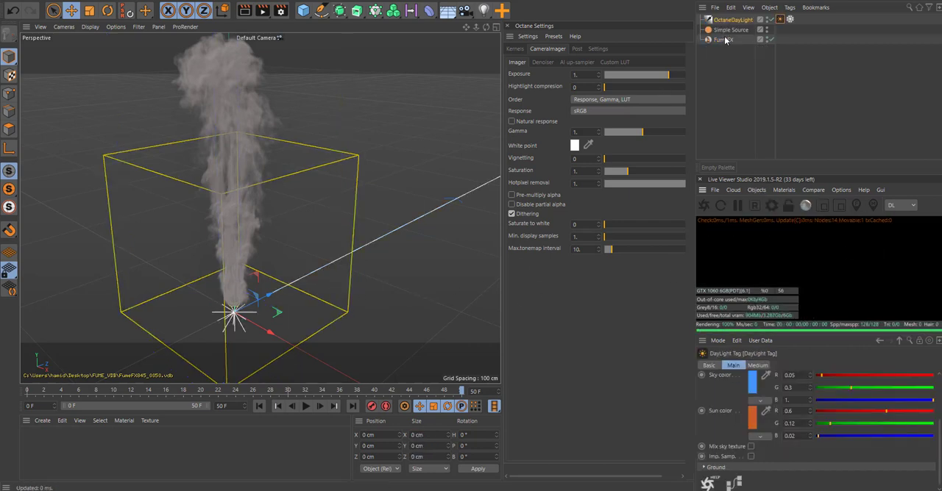
Add a second Octane light and pull it back along Z
{"action": "left_click", "coordinate": [756, 190]}
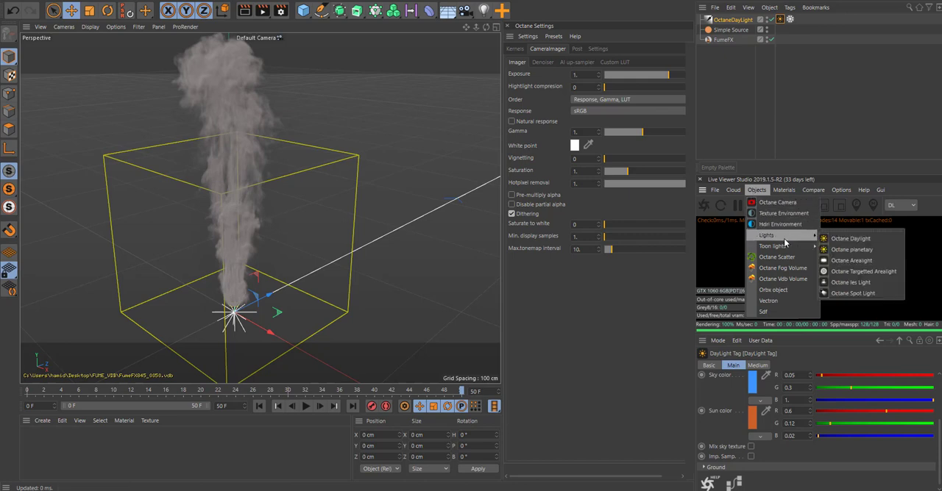
{"action": "left_click", "coordinate": [861, 264]}
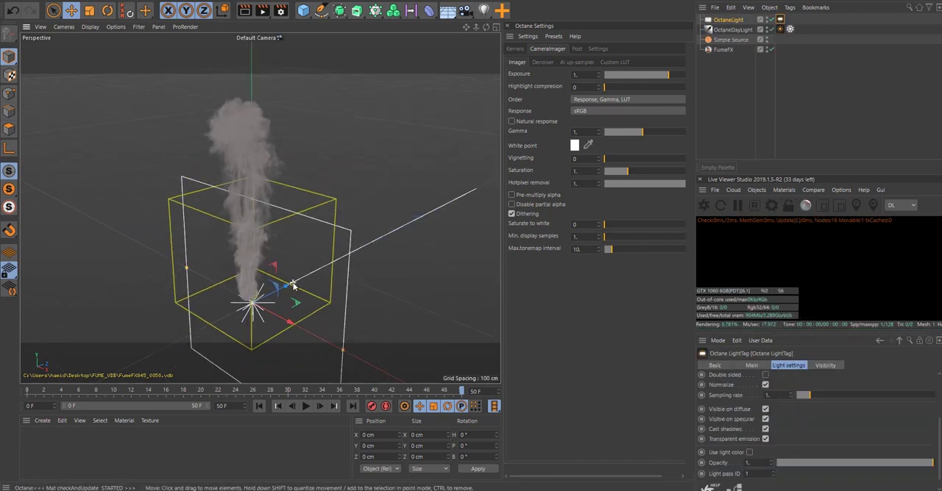
{"action": "scroll", "coordinate": [294, 221], "scroll_direction": "down", "scroll_amount": 5}
{"action": "mouse_move", "coordinate": [253, 298]}
{"action": "left_mouse_down"}
{"action": "mouse_move", "coordinate": [88, 346]}
{"action": "mouse_move", "coordinate": [75, 300]}
{"action": "left_mouse_up"}
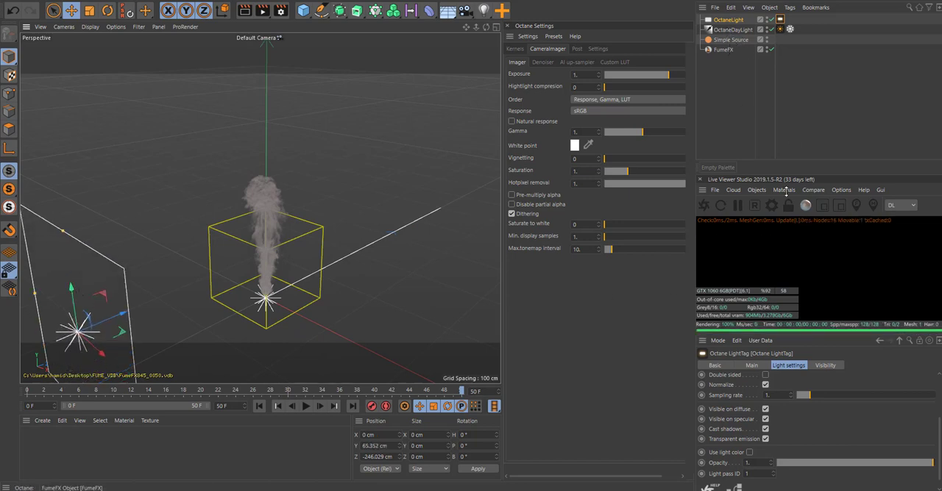
{"action": "left_click", "coordinate": [756, 190]}
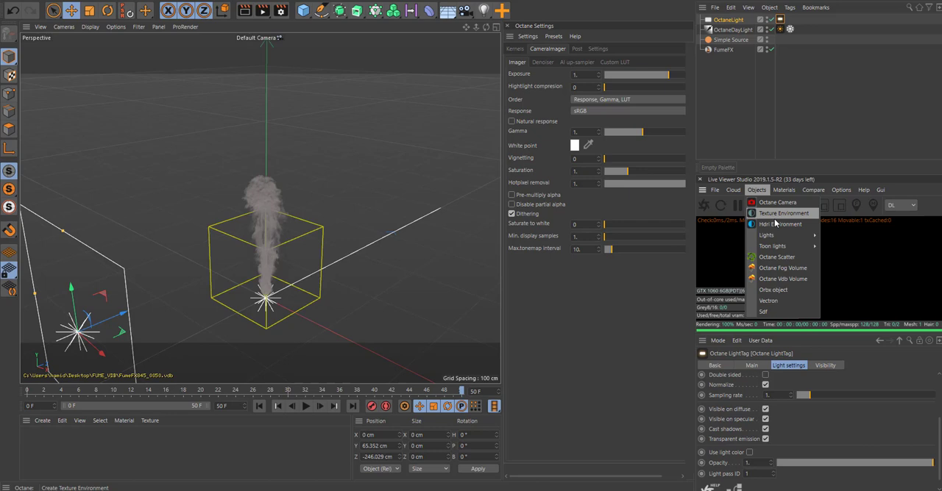
Add an Octane VDB volume object and show its VDB file settings
{"action": "left_click", "coordinate": [783, 279]}
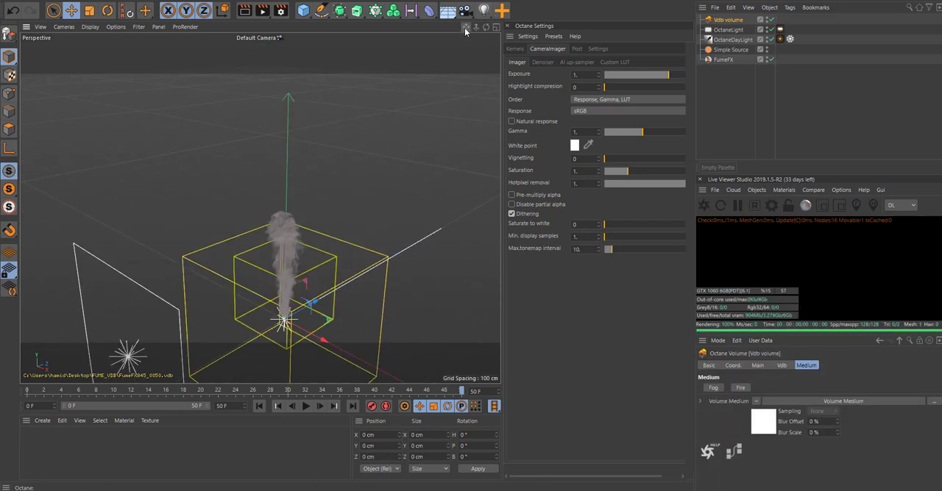
{"action": "left_click_drag", "start_coordinate": [465, 31], "coordinate": [412, 66]}
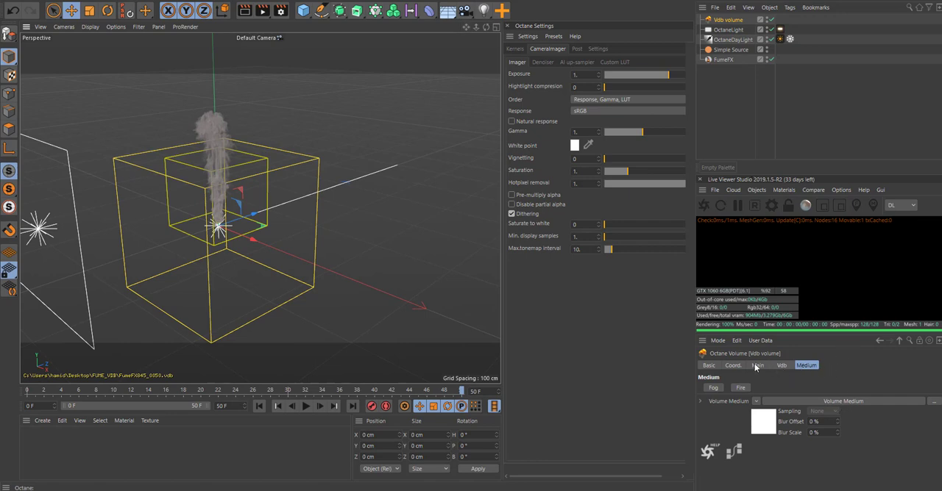
{"action": "left_click", "coordinate": [782, 366]}
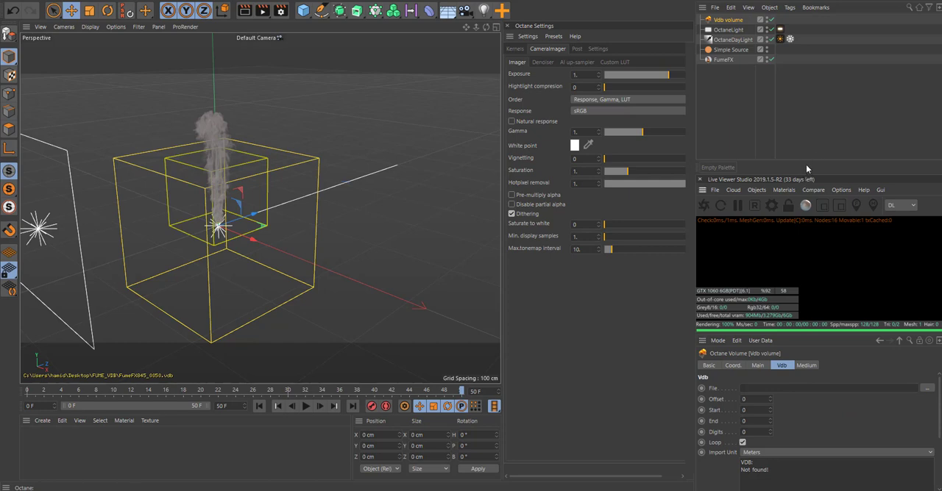
{"action": "left_click_drag", "start_coordinate": [805, 160], "coordinate": [805, 125]}
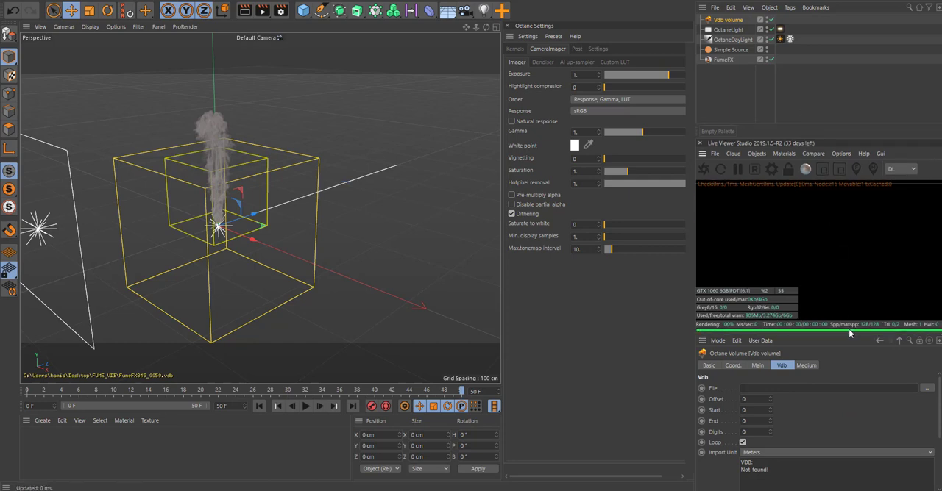
{"action": "left_click_drag", "start_coordinate": [849, 335], "coordinate": [850, 240]}
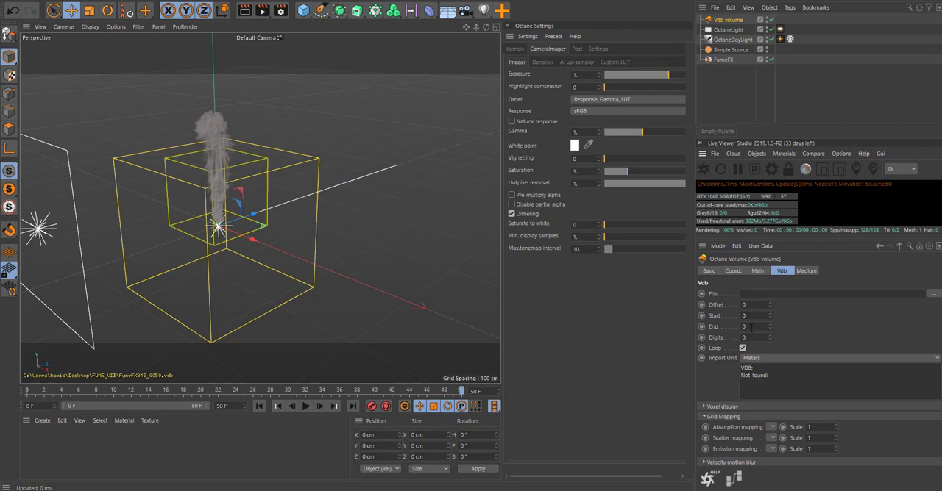
Set the sequence end frame to 50 and the frame-number digits to 4, checking the FUME_VDB folder names
{"action": "left_click", "coordinate": [745, 327]}
{"action": "type", "text": "50"}
{"action": "left_click", "coordinate": [784, 331]}
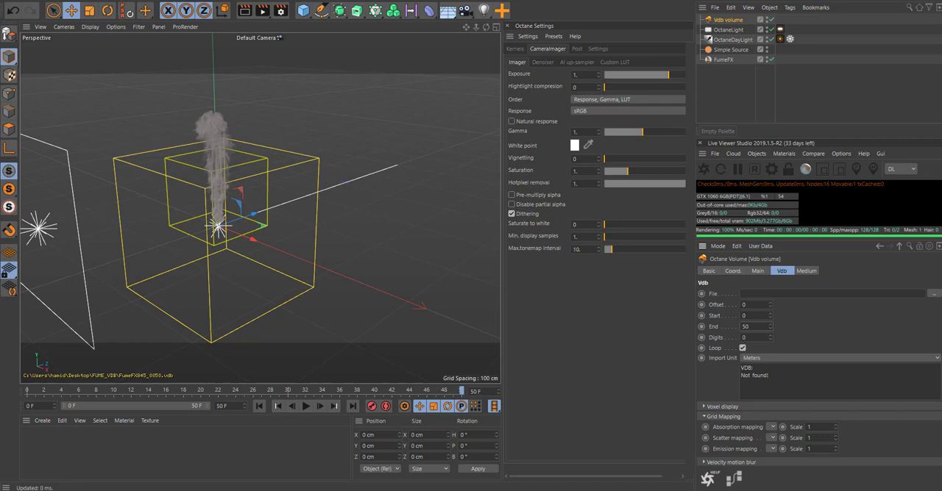
{"action": "left_click", "coordinate": [287, 456]}
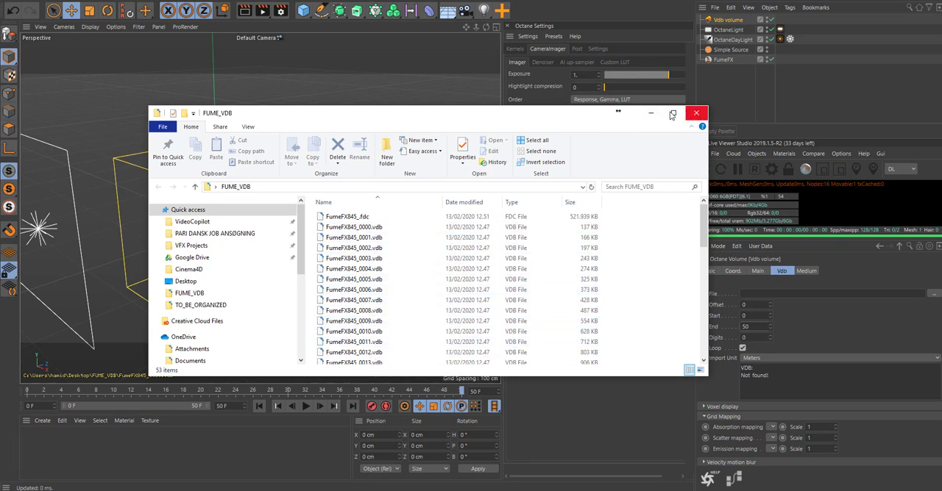
{"action": "left_click", "coordinate": [695, 113]}
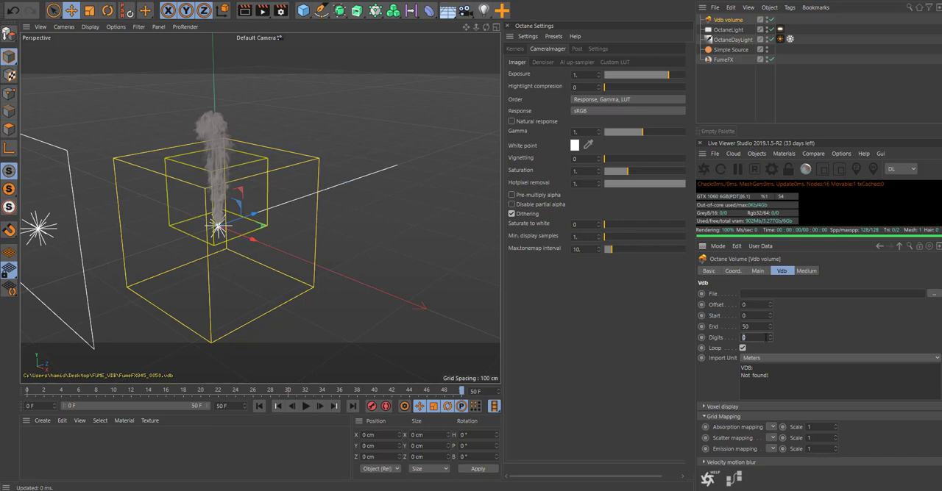
{"action": "left_click", "coordinate": [756, 337]}
{"action": "type", "text": "4"}
{"action": "key", "text": "Return"}
Load FumeFX845_0000.vdb as the volume's VDB sequence file
{"action": "left_click", "coordinate": [932, 294]}
{"action": "left_click", "coordinate": [177, 66]}
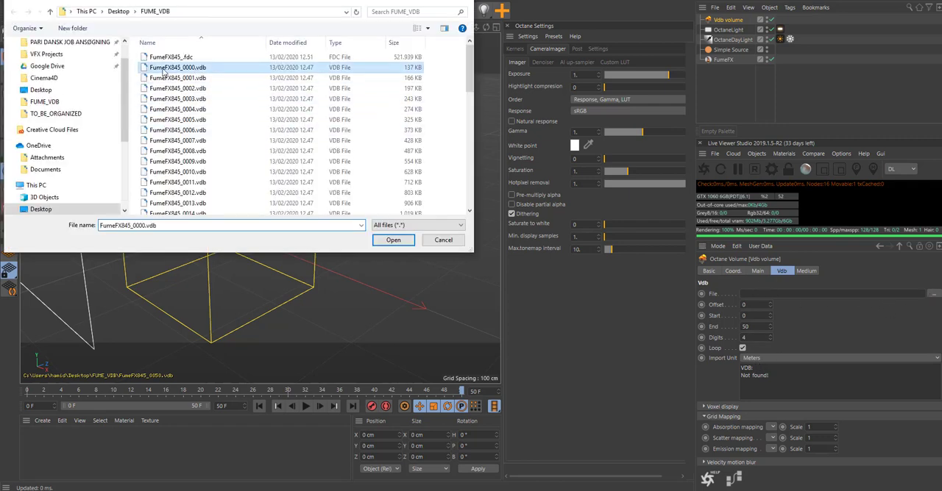
{"action": "left_click", "coordinate": [393, 241]}
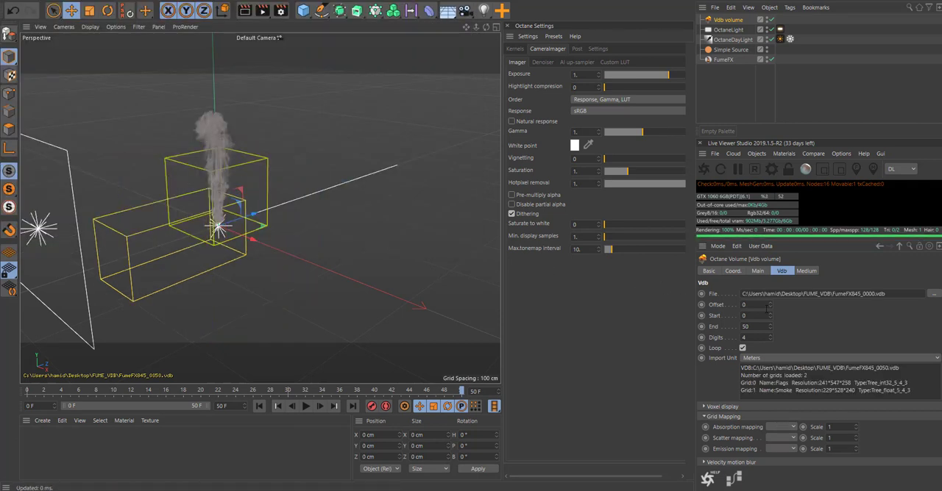
Map absorption, scattering and emission to the Smoke grid
{"action": "left_click", "coordinate": [781, 427]}
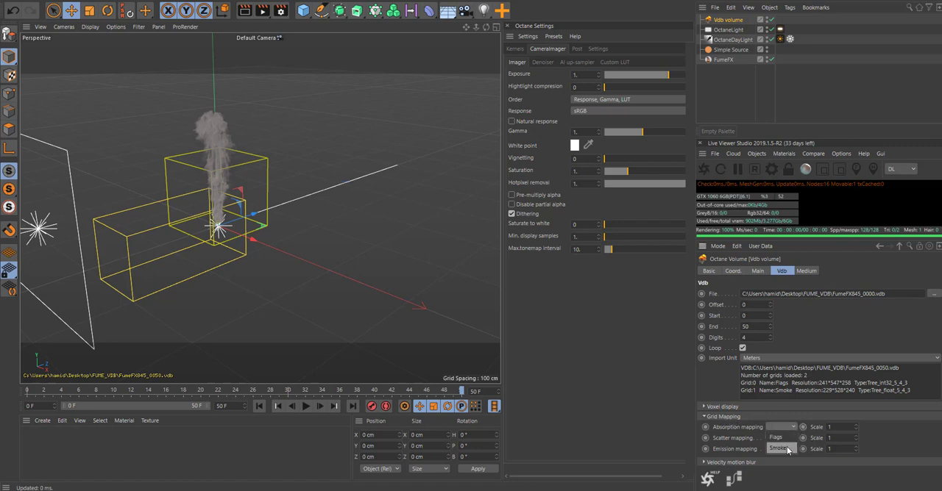
{"action": "left_click", "coordinate": [787, 450]}
{"action": "left_click", "coordinate": [788, 461]}
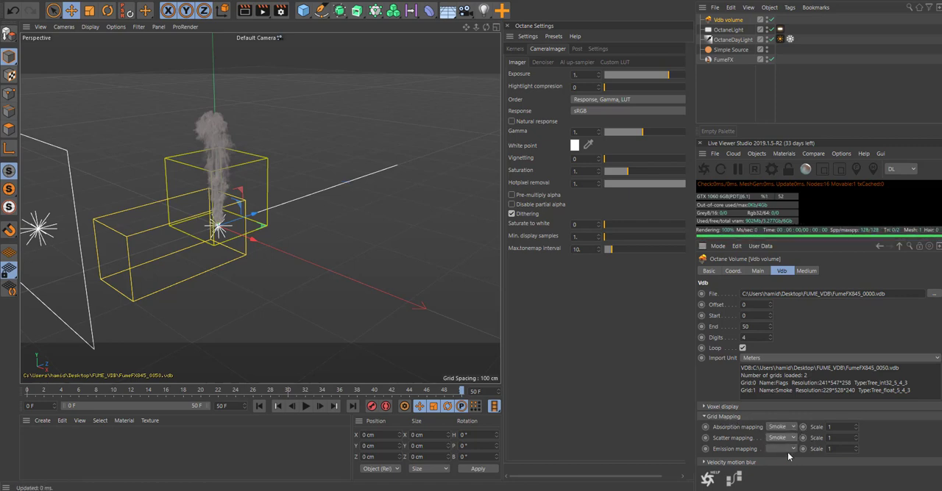
{"action": "left_click", "coordinate": [781, 449]}
{"action": "left_click", "coordinate": [783, 471]}
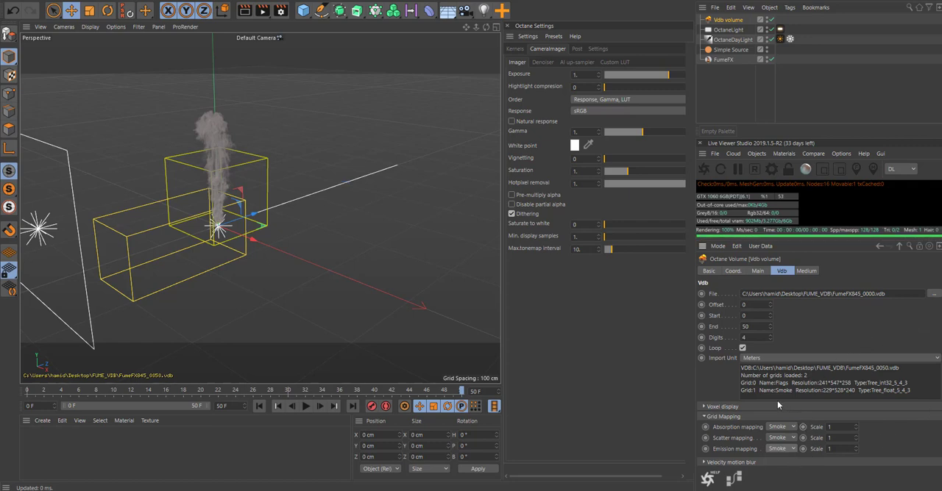
Set the volume medium's step length to 0.2 and jump back to the first frame
{"action": "left_click", "coordinate": [808, 271]}
{"action": "left_click", "coordinate": [807, 304]}
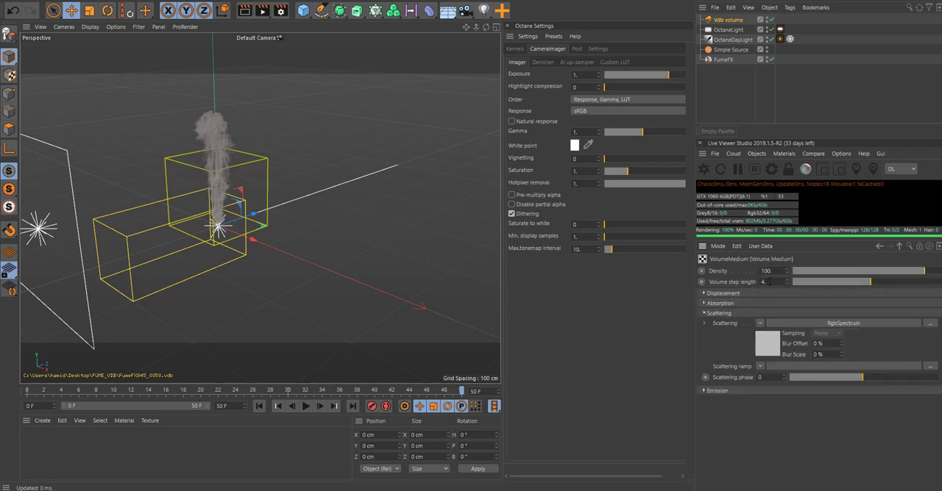
{"action": "double_click", "coordinate": [769, 282]}
{"action": "type", "text": "0.2"}
{"action": "key", "text": "Return"}
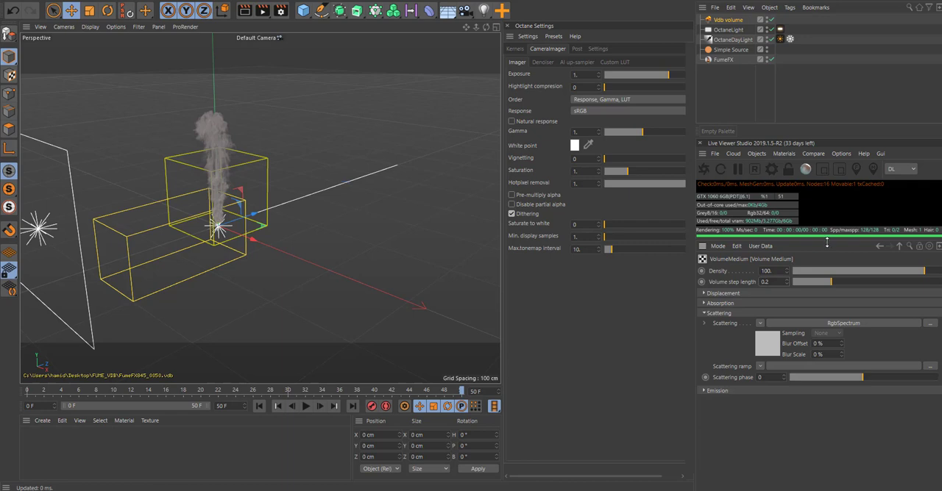
{"action": "left_click_drag", "start_coordinate": [827, 243], "coordinate": [827, 400]}
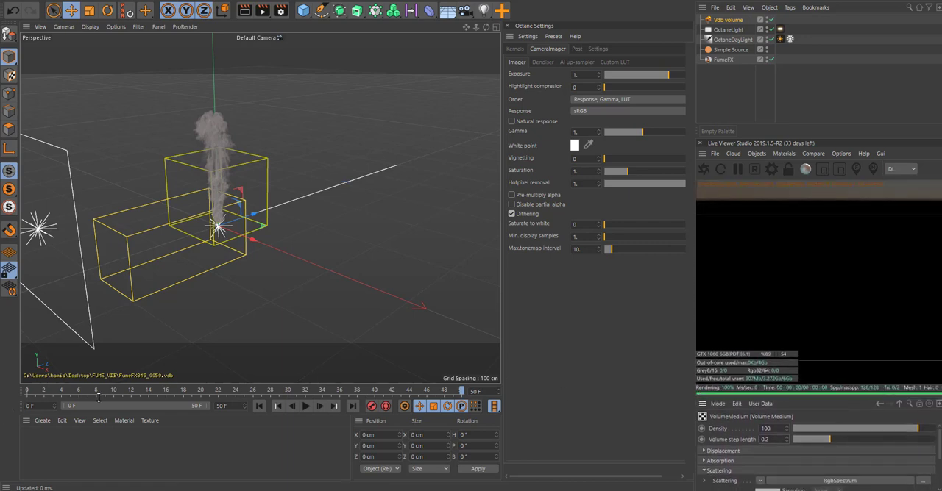
{"action": "left_click", "coordinate": [259, 406]}
Play the smoke animation forward and stop it at frame 23
{"action": "left_click", "coordinate": [306, 406]}
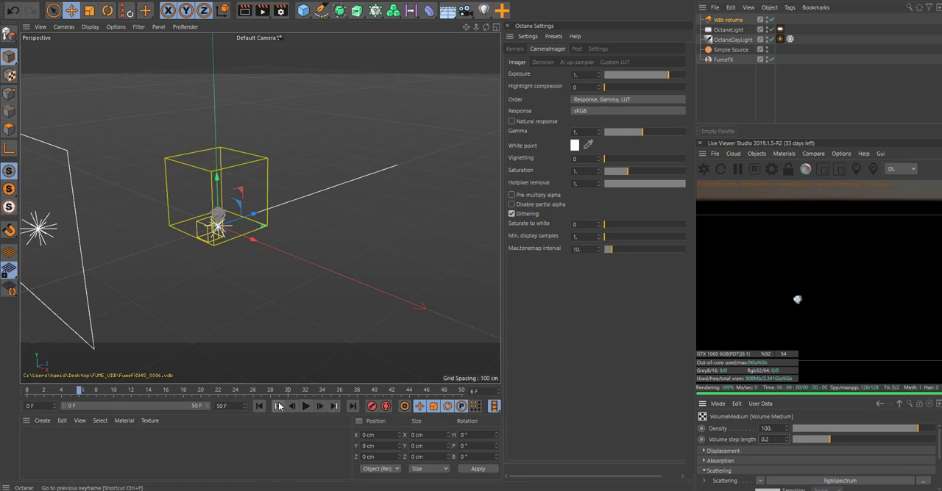
{"action": "left_click", "coordinate": [306, 406]}
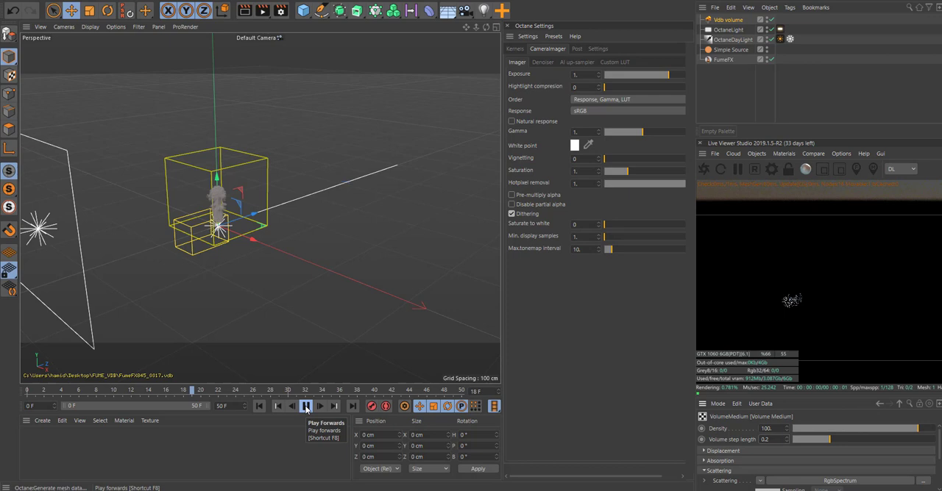
{"action": "left_click", "coordinate": [306, 406]}
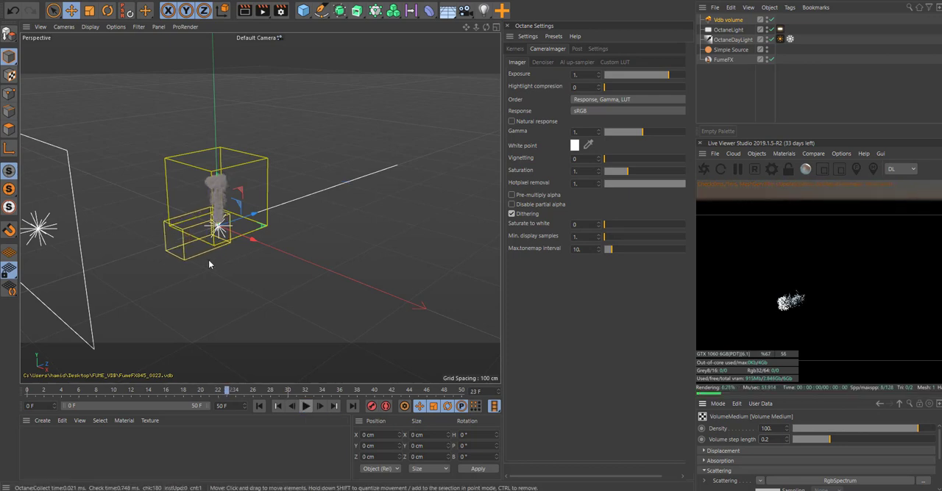
{"action": "scroll", "coordinate": [215, 236], "scroll_direction": "up", "scroll_amount": 4}
{"action": "scroll", "coordinate": [215, 236], "scroll_direction": "up", "scroll_amount": 1}
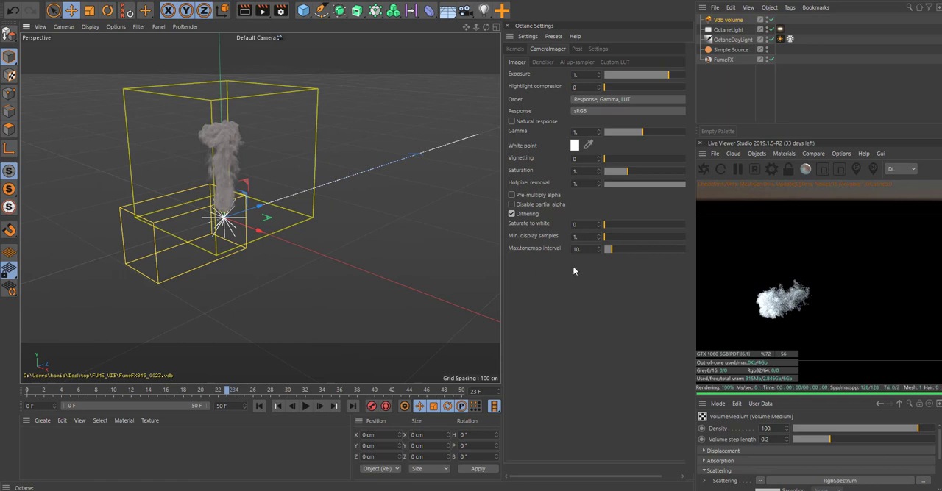
Set the Vdb volume's R.P rotation to -90° in its Coord. settings
{"action": "left_click", "coordinate": [727, 20]}
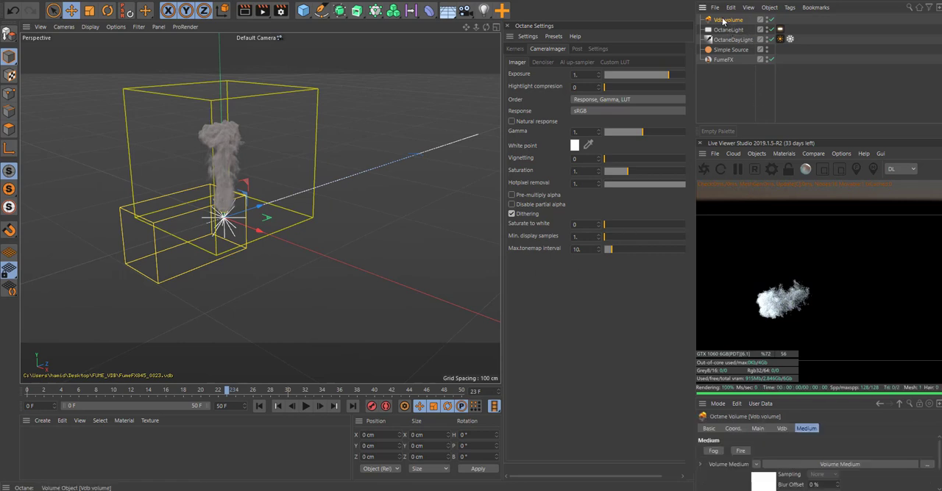
{"action": "left_click", "coordinate": [732, 430]}
{"action": "type", "text": "-90"}
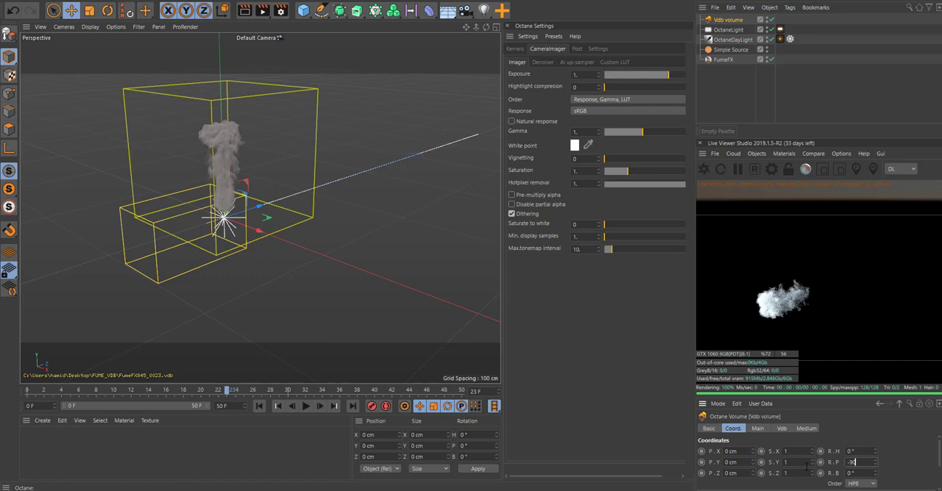
{"action": "key", "text": "Return"}
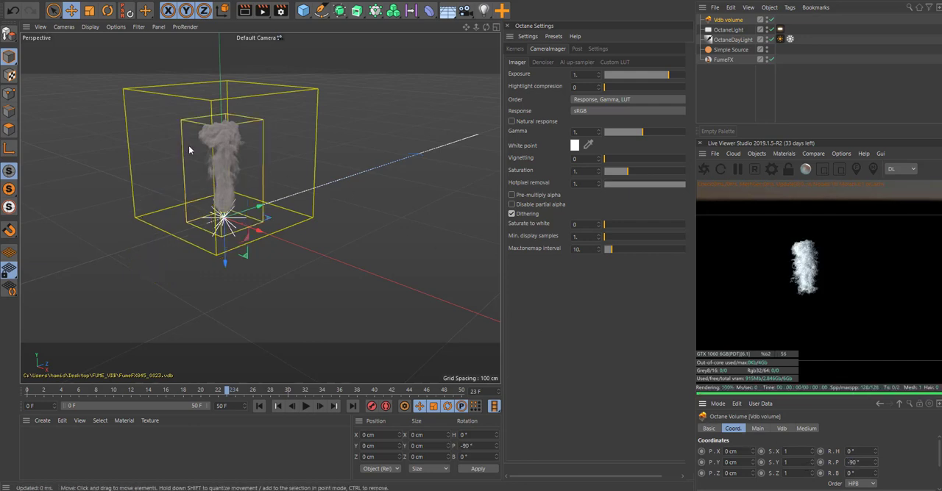
{"action": "scroll", "coordinate": [223, 170], "scroll_direction": "up", "scroll_amount": 3}
{"action": "scroll", "coordinate": [222, 170], "scroll_direction": "down", "scroll_amount": 2}
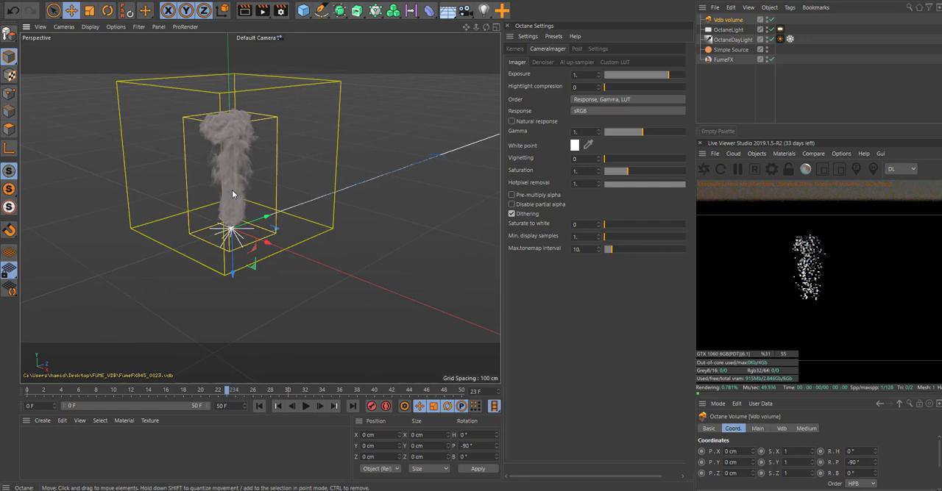
{"action": "scroll", "coordinate": [231, 190], "scroll_direction": "down", "scroll_amount": 3}
Move the area light closer to the smoke and raise the daylight toward it
{"action": "left_click", "coordinate": [70, 210]}
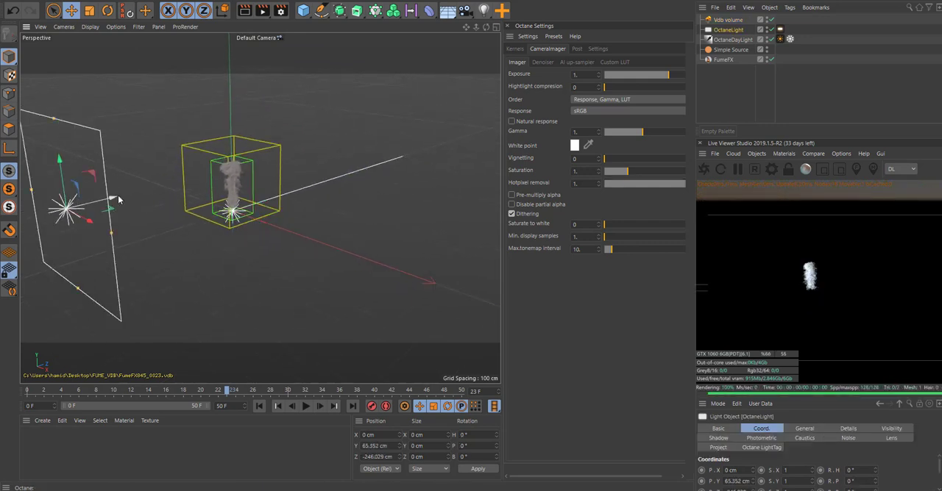
{"action": "left_click_drag", "start_coordinate": [113, 200], "coordinate": [250, 210]}
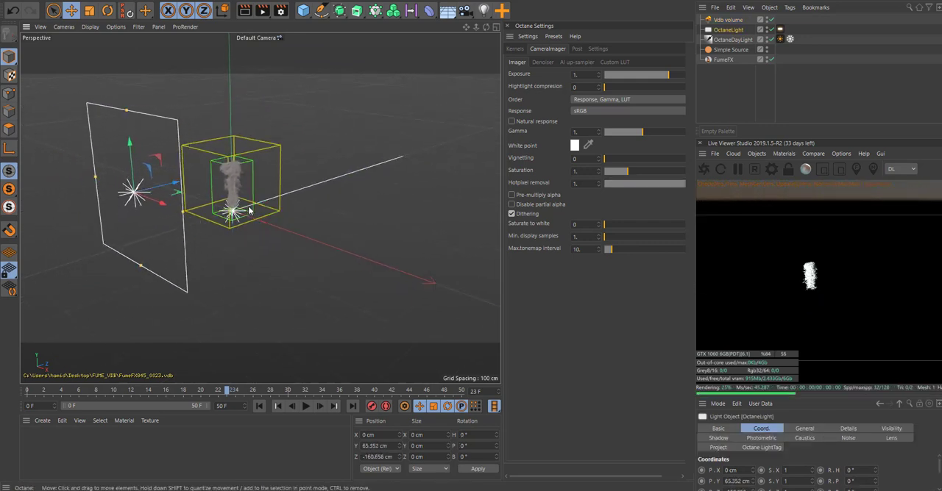
{"action": "scroll", "coordinate": [250, 211], "scroll_direction": "up", "scroll_amount": 5}
{"action": "left_click", "coordinate": [732, 39]}
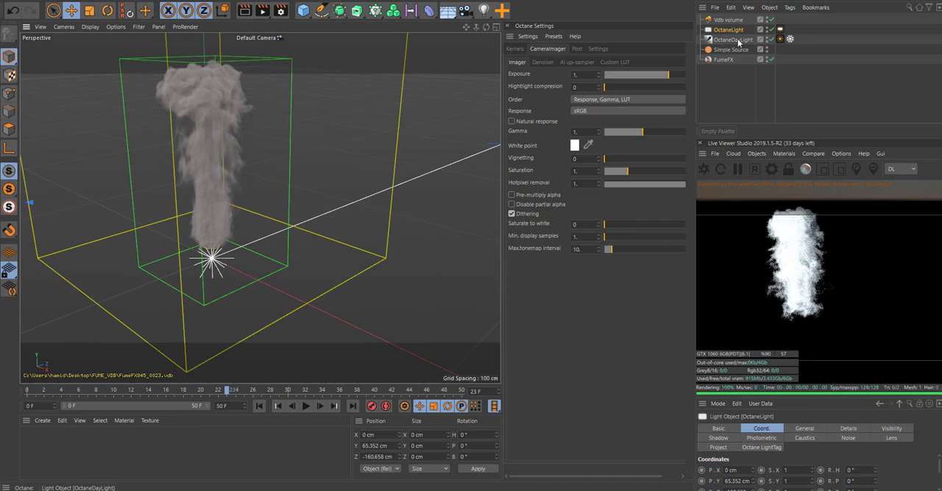
{"action": "left_click", "coordinate": [739, 40]}
{"action": "mouse_move", "coordinate": [221, 254]}
{"action": "left_mouse_down"}
{"action": "mouse_move", "coordinate": [324, 182]}
{"action": "mouse_move", "coordinate": [327, 63]}
{"action": "left_mouse_up"}
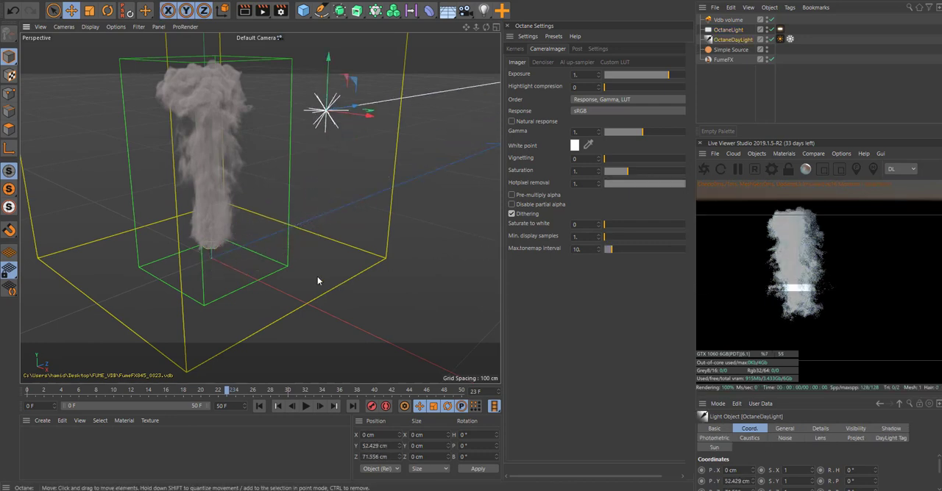
{"action": "mouse_move", "coordinate": [318, 276]}
{"action": "left_mouse_down", "text": "alt"}
{"action": "mouse_move", "coordinate": [167, 242]}
{"action": "mouse_move", "coordinate": [275, 227]}
{"action": "mouse_move", "coordinate": [181, 228]}
{"action": "mouse_move", "coordinate": [230, 243]}
{"action": "mouse_move", "coordinate": [259, 237]}
{"action": "left_mouse_up", "text": "alt"}
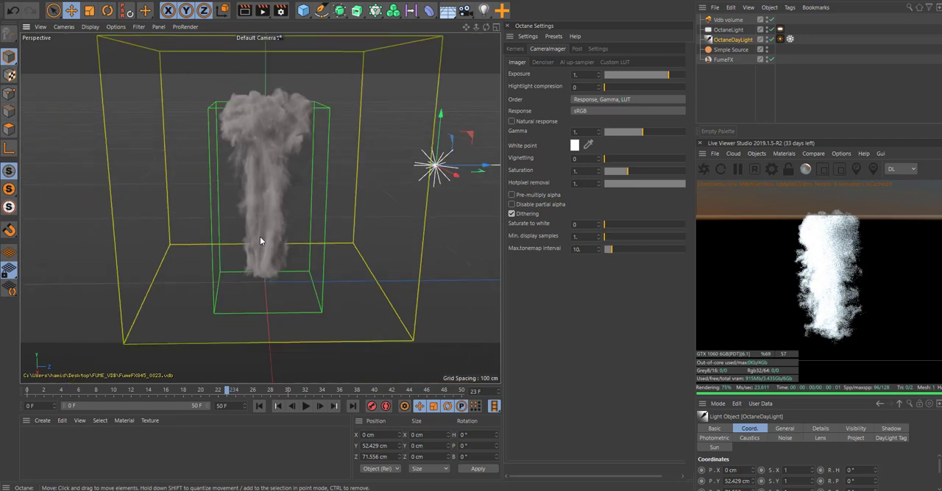
Play the smoke simulation from the first frame and stop at frame 25
{"action": "left_click", "coordinate": [259, 406]}
{"action": "left_click", "coordinate": [305, 406]}
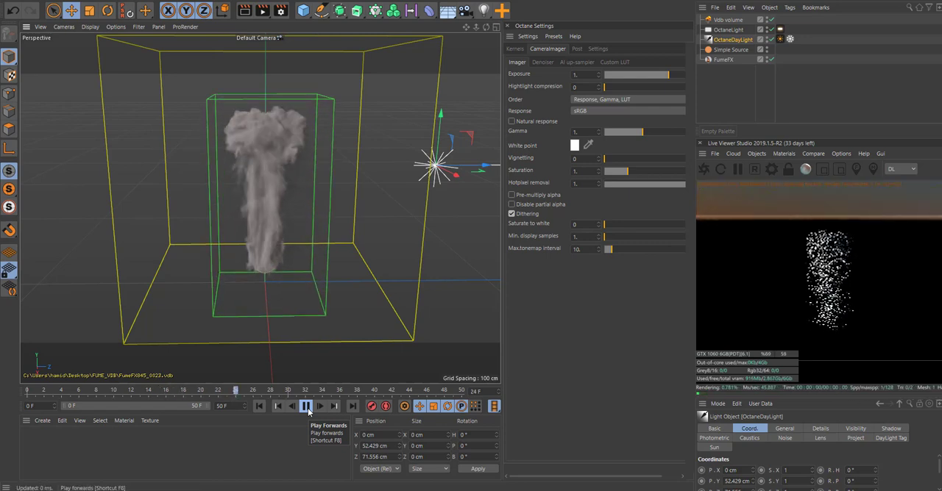
{"action": "left_click", "coordinate": [305, 406]}
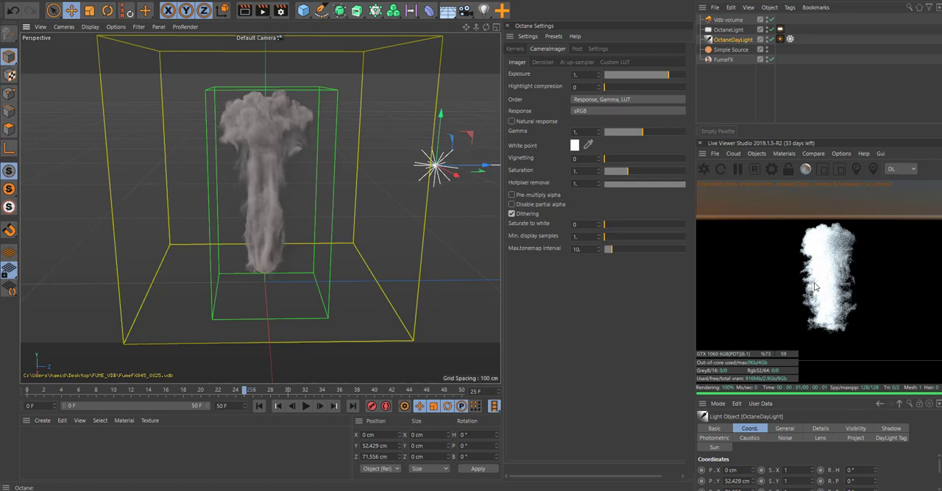
{"action": "left_click_drag", "start_coordinate": [832, 396], "coordinate": [832, 336]}
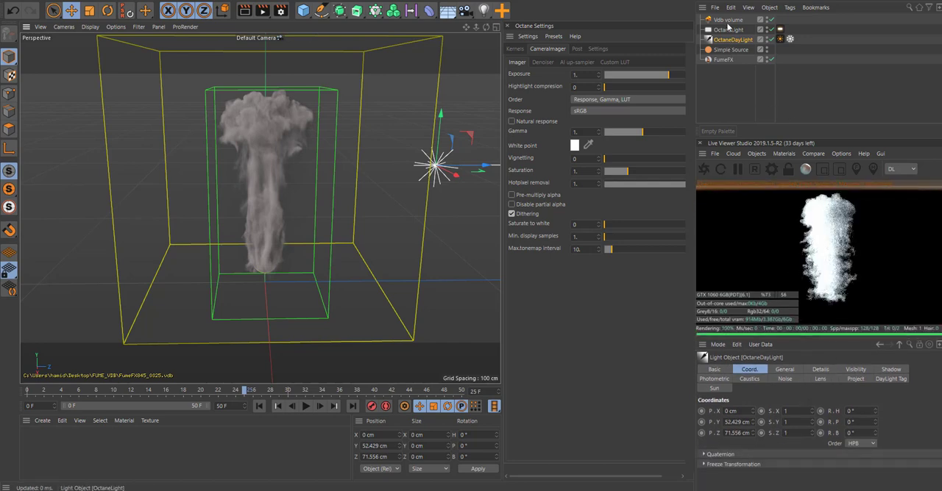
Lower the Vdb volume medium's step length to 0.014894 for finer sampling
{"action": "left_click", "coordinate": [728, 20]}
{"action": "left_click", "coordinate": [780, 370]}
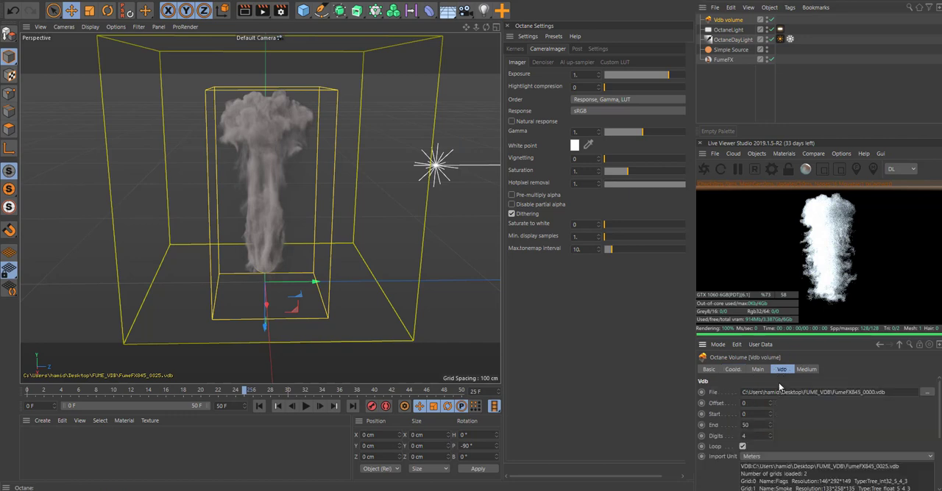
{"action": "left_click", "coordinate": [806, 370]}
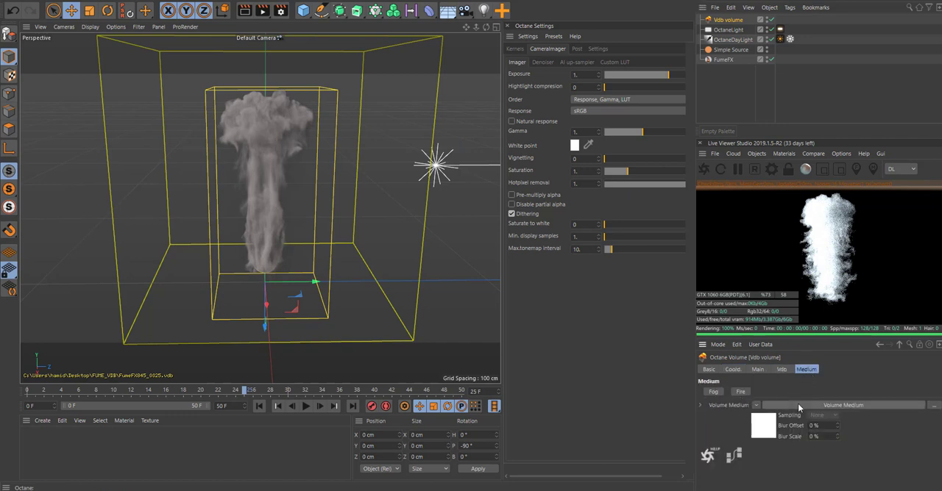
{"action": "left_click", "coordinate": [843, 404]}
{"action": "left_click", "coordinate": [799, 380]}
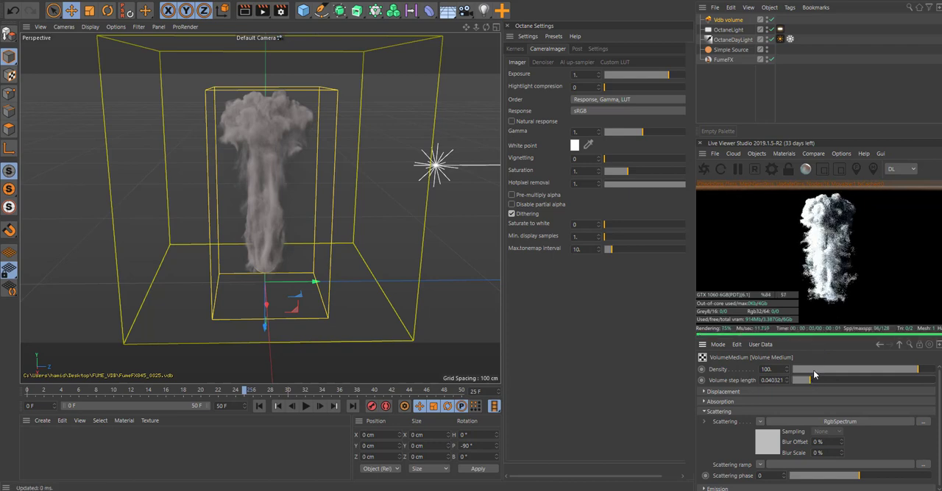
{"action": "left_click_drag", "start_coordinate": [808, 381], "coordinate": [796, 381]}
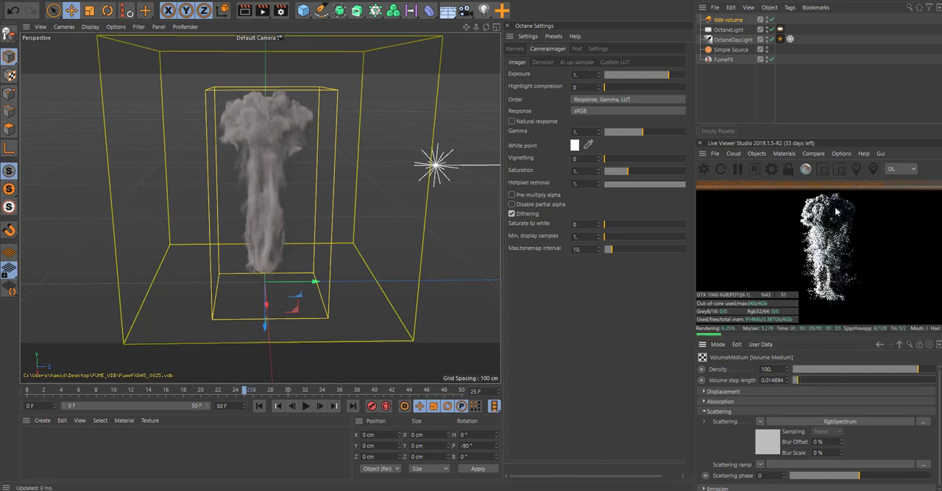
Render the active perspective view with Octane
{"action": "left_click", "coordinate": [246, 11]}
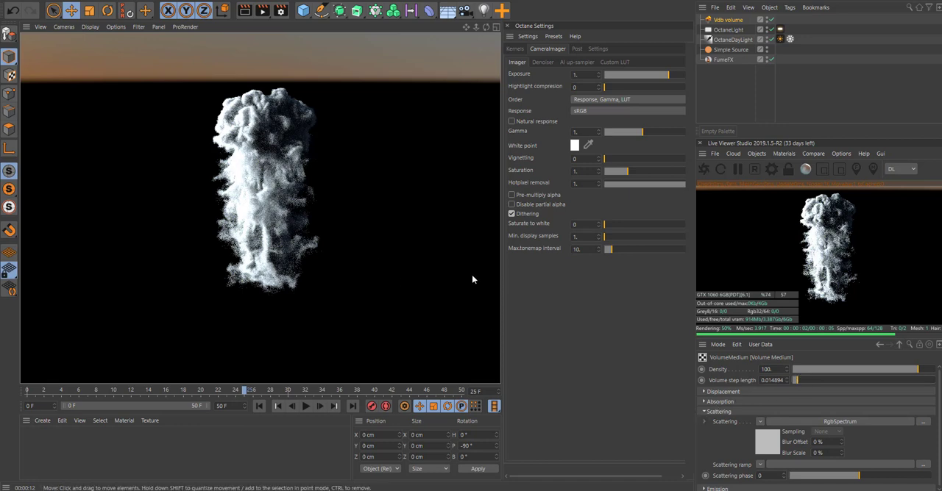
Set the volume medium's absorption RgbSpectrum colour to a pale blue-grey
{"action": "left_click", "coordinate": [704, 412]}
{"action": "left_click", "coordinate": [702, 423]}
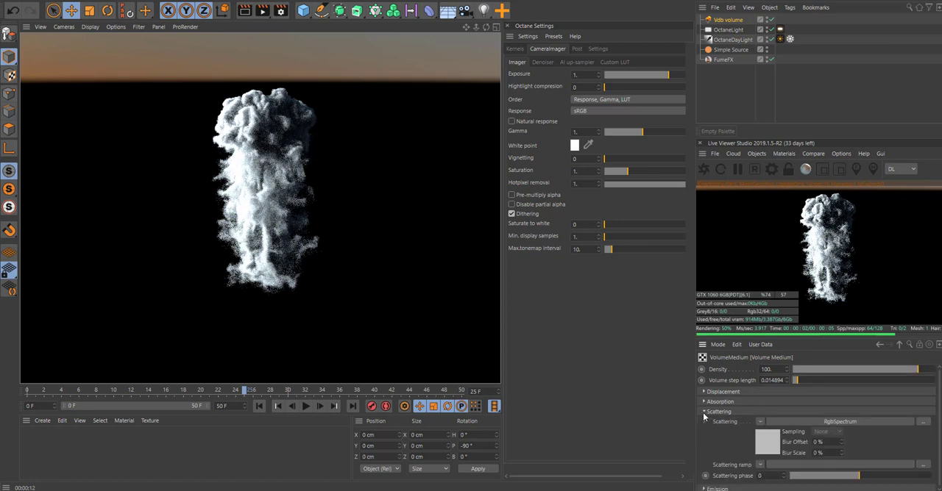
{"action": "left_click", "coordinate": [701, 412]}
{"action": "left_click", "coordinate": [701, 401]}
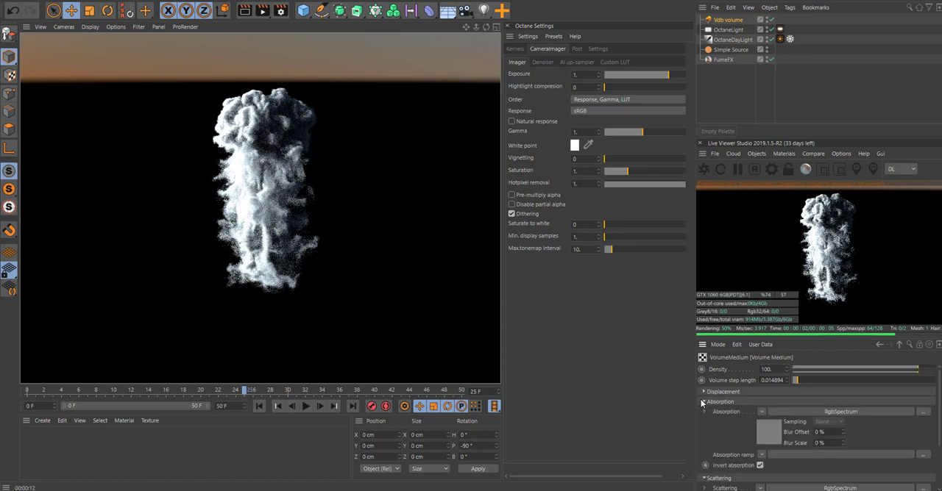
{"action": "left_click", "coordinate": [765, 429]}
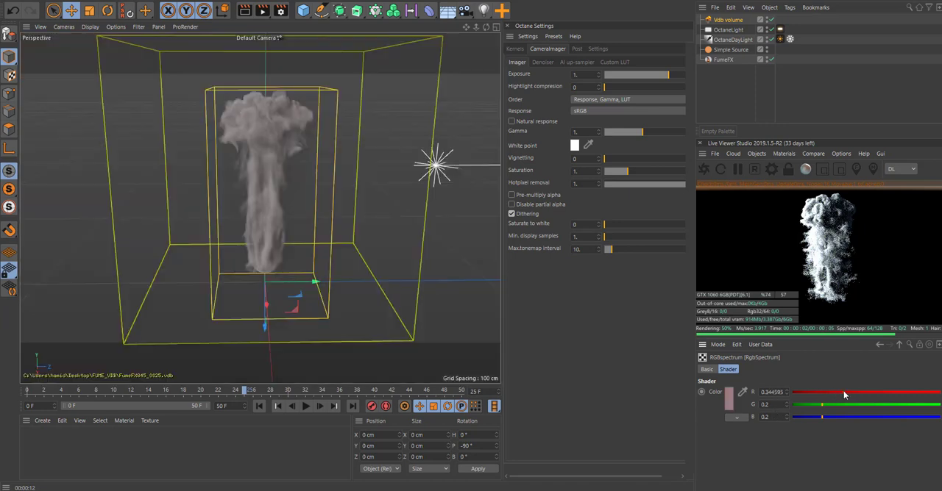
{"action": "double_click", "coordinate": [730, 399]}
{"action": "left_click", "coordinate": [742, 397]}
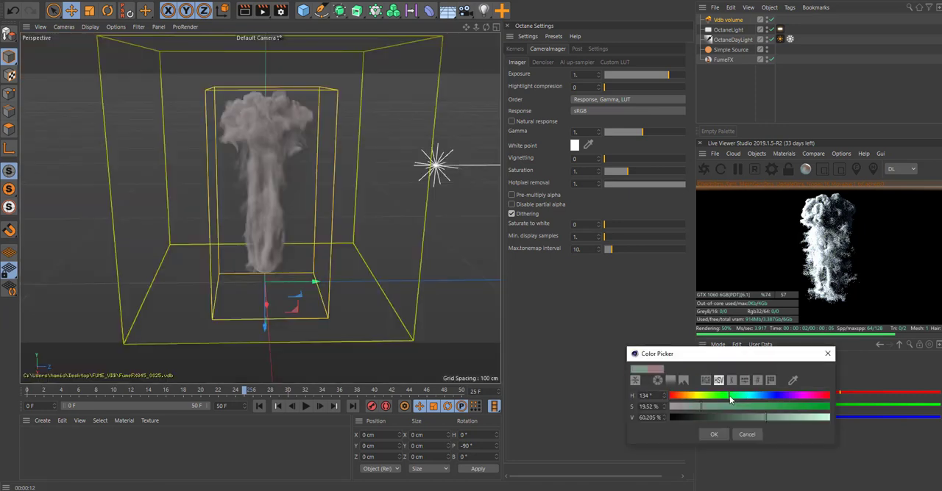
{"action": "left_click", "coordinate": [757, 407]}
{"action": "left_click", "coordinate": [713, 435]}
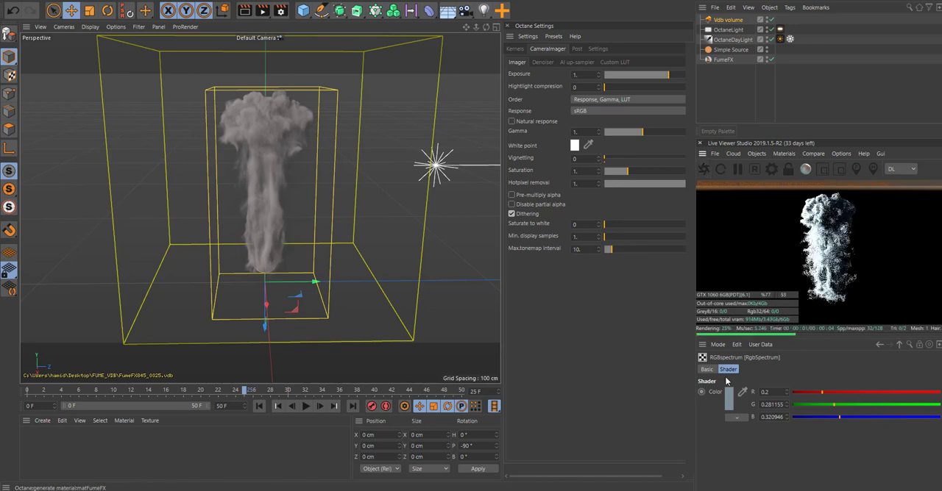
Return to the Volume Medium properties and reveal the Displacement settings
{"action": "left_click", "coordinate": [878, 344]}
{"action": "left_click", "coordinate": [704, 412]}
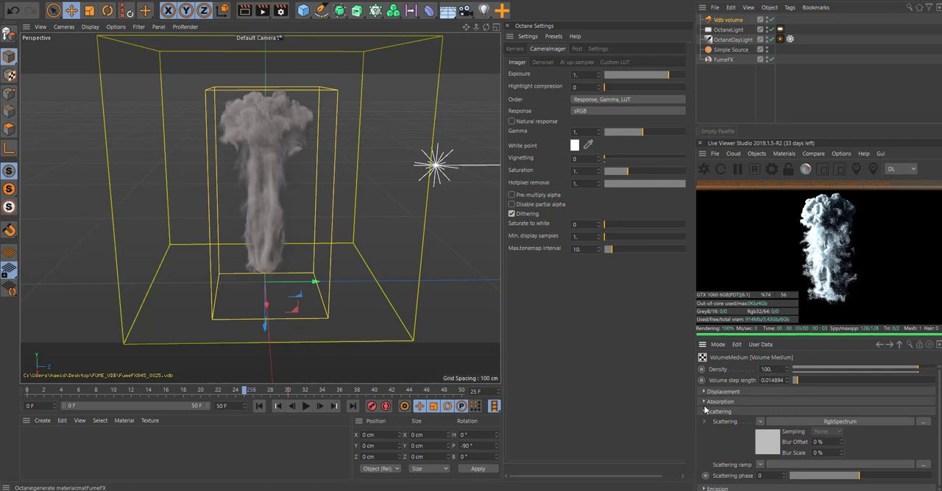
{"action": "left_click", "coordinate": [704, 412]}
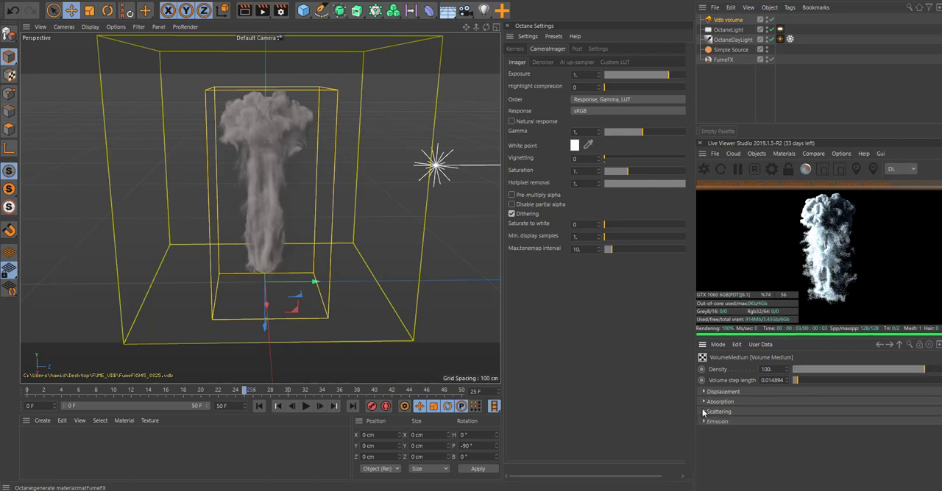
{"action": "left_click", "coordinate": [704, 392]}
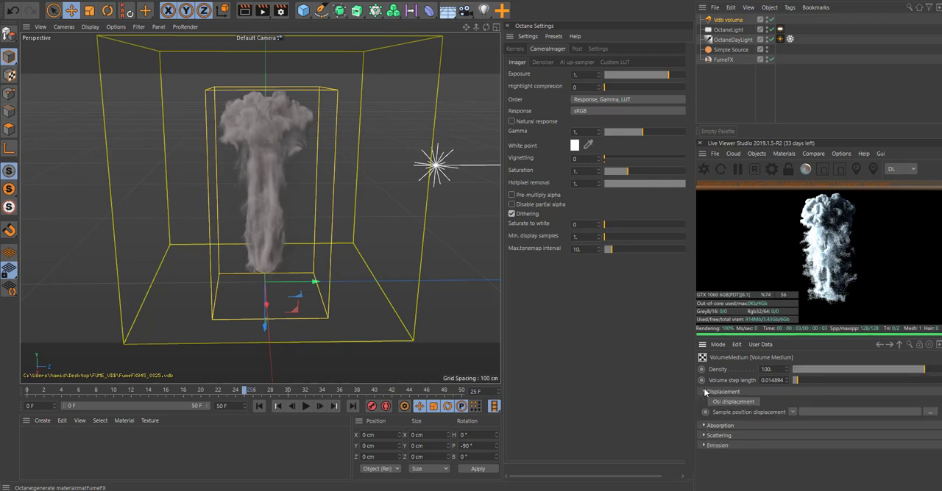
Set the scattering RgbSpectrum colour to a saturated cyan-blue
{"action": "left_click", "coordinate": [791, 412]}
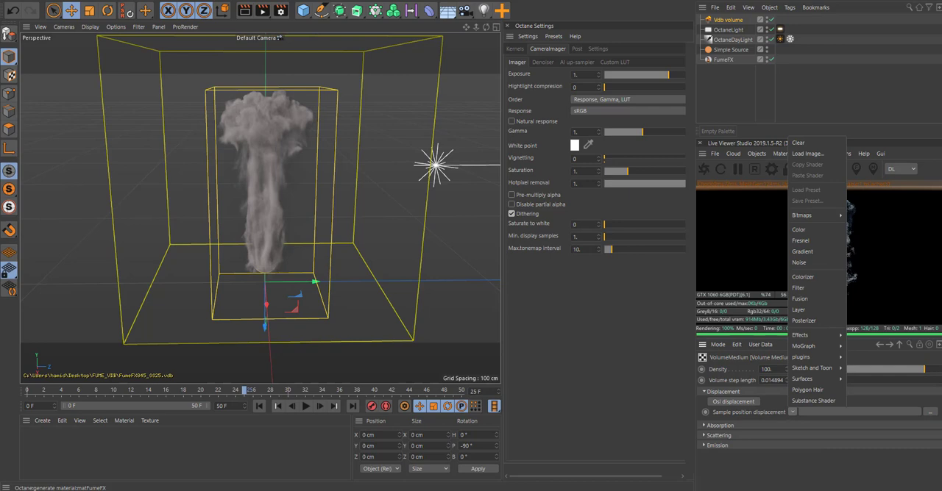
{"action": "left_click", "coordinate": [750, 484]}
{"action": "left_click", "coordinate": [705, 437]}
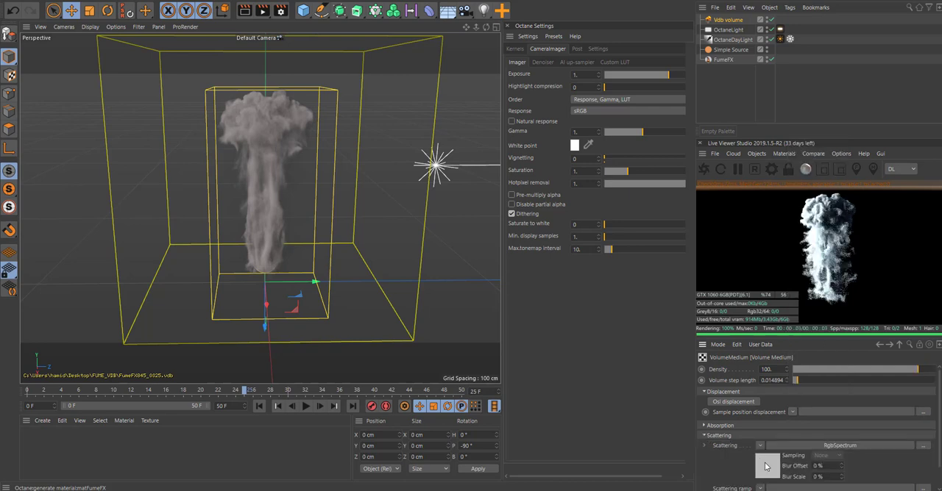
{"action": "left_click", "coordinate": [765, 465]}
{"action": "left_click", "coordinate": [765, 465]}
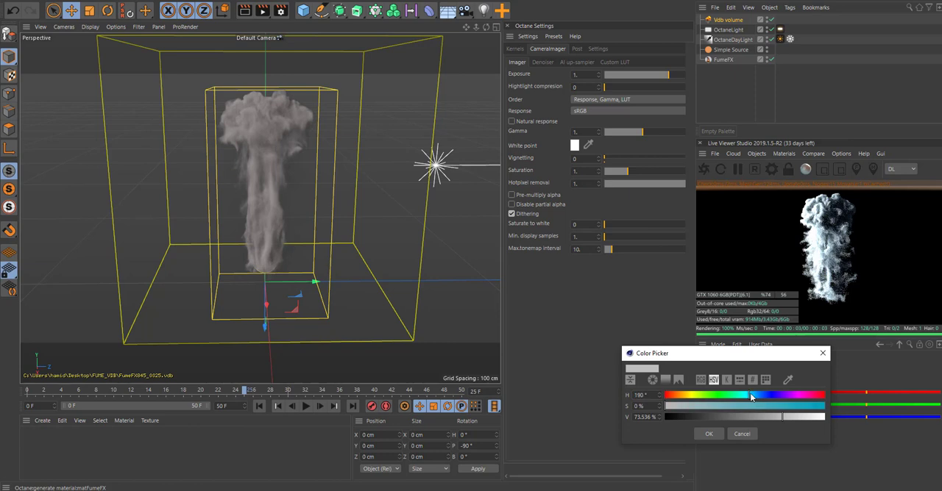
{"action": "left_click_drag", "start_coordinate": [669, 406], "coordinate": [795, 407]}
{"action": "left_click", "coordinate": [708, 434]}
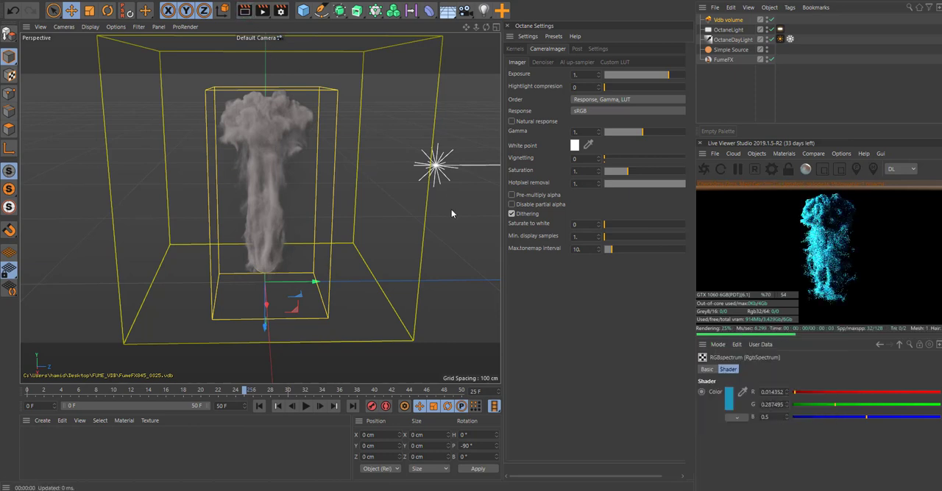
Render the active view with Octane to preview the cyan plume
{"action": "key", "text": "ctrl+r"}
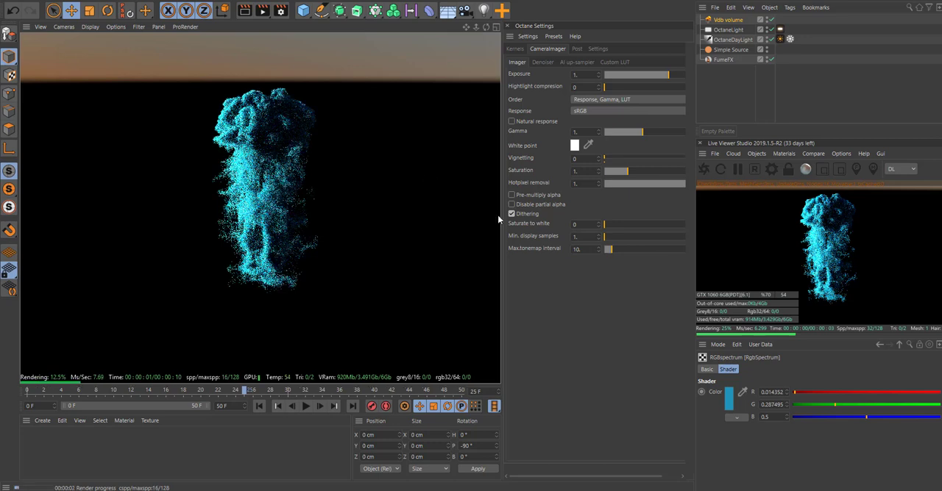